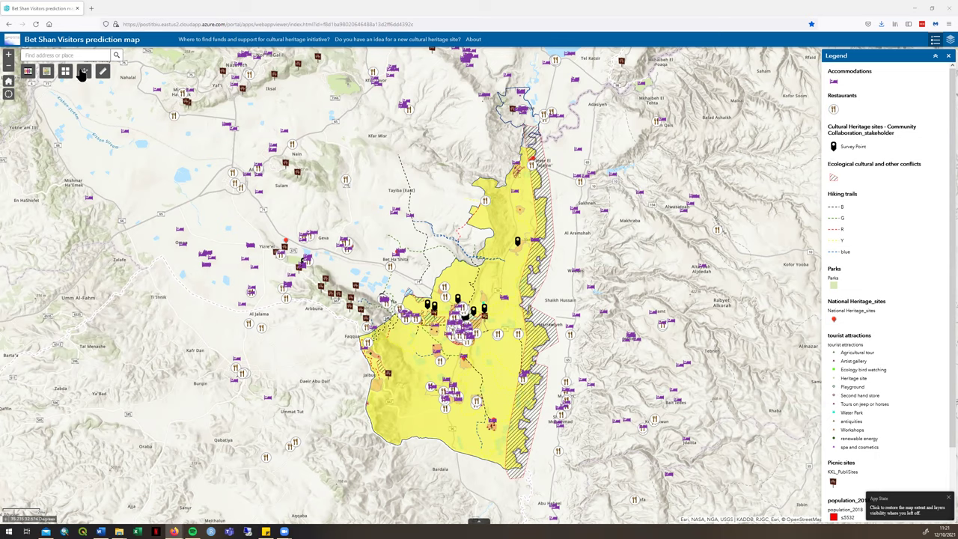
In the layer list, turn off Accommodations, Restaurants, Cultural Heritage sites, Ecological conflicts and Hiking trails.
{"action": "left_click", "coordinate": [7, 67]}
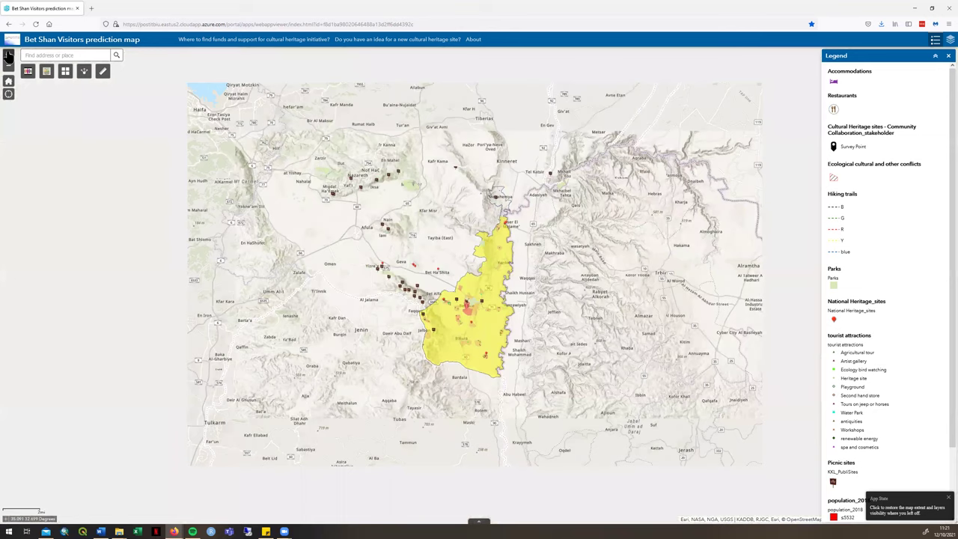
{"action": "left_click", "coordinate": [8, 55]}
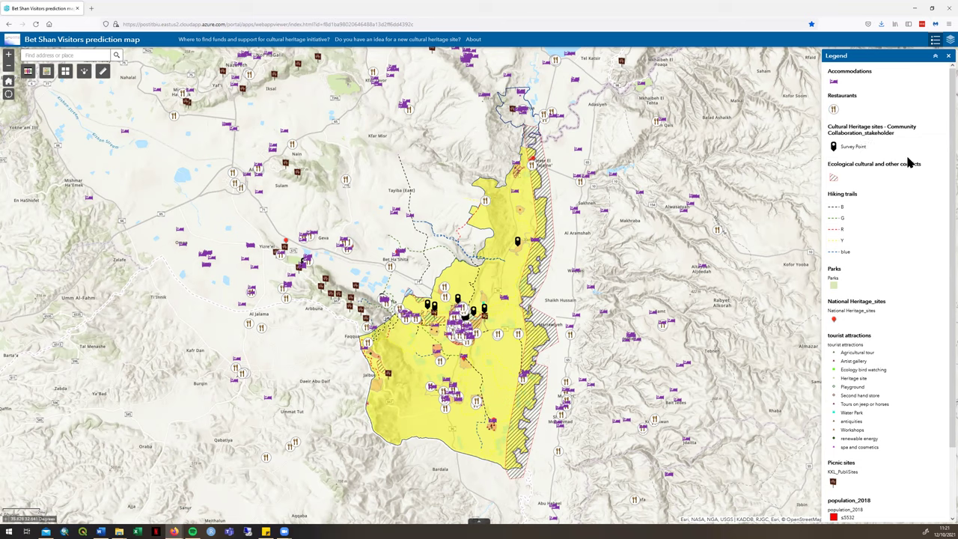
{"action": "left_click", "coordinate": [946, 43]}
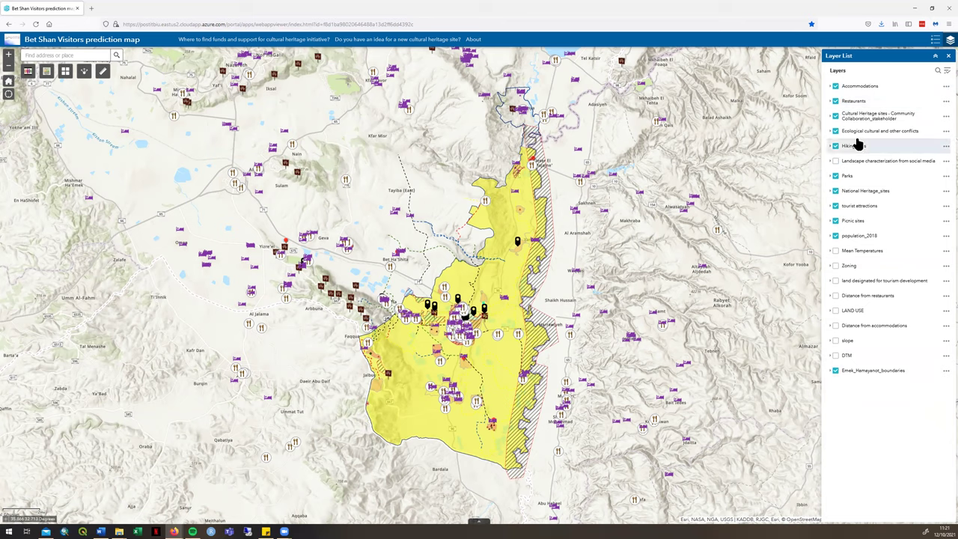
{"action": "left_click", "coordinate": [836, 86]}
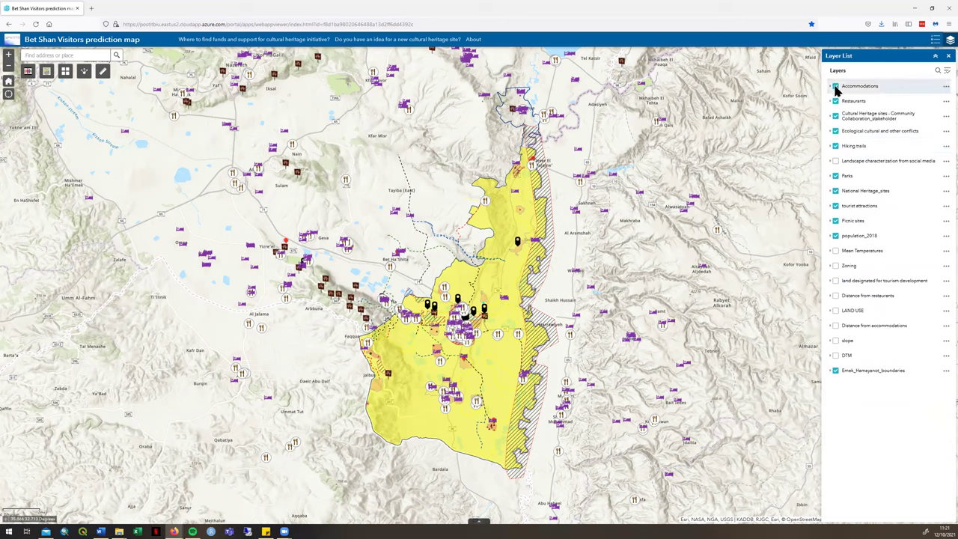
{"action": "left_click", "coordinate": [836, 101]}
{"action": "left_click", "coordinate": [836, 116]}
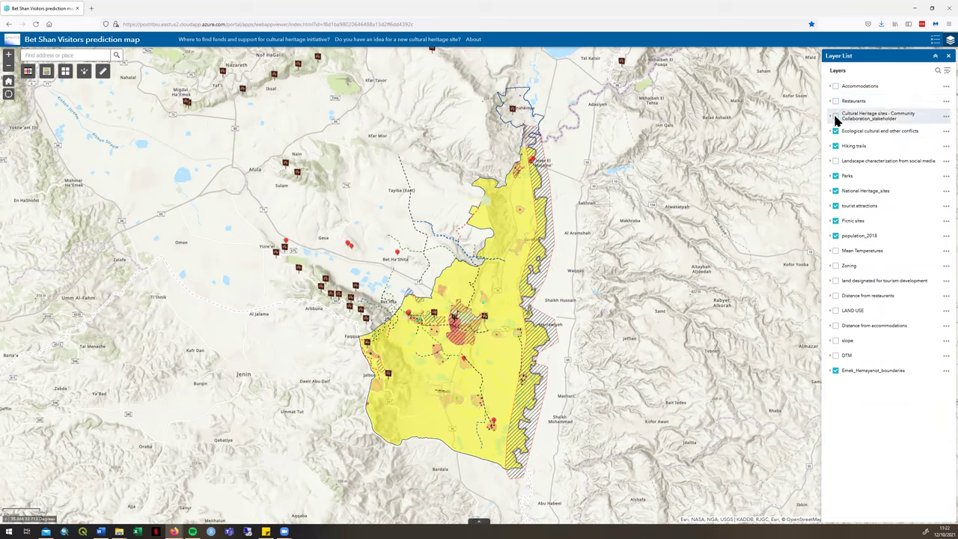
{"action": "left_click", "coordinate": [835, 131]}
{"action": "left_click", "coordinate": [836, 146]}
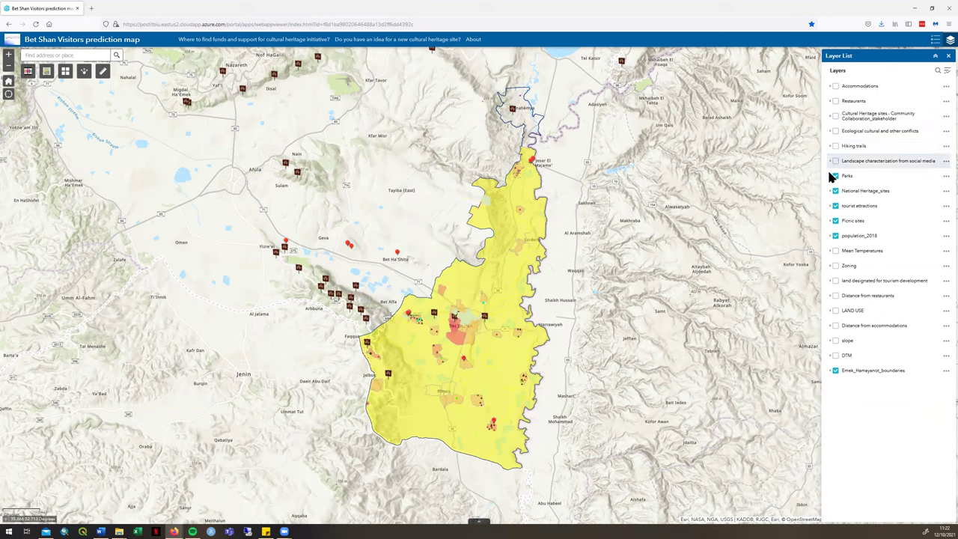
Turn off Parks, National Heritage_sites, tourist attractions, Picnic sites, population_2018 and Emek_Hamayanot_boundaries.
{"action": "left_click", "coordinate": [836, 176]}
{"action": "left_click", "coordinate": [836, 191]}
{"action": "left_click", "coordinate": [836, 206]}
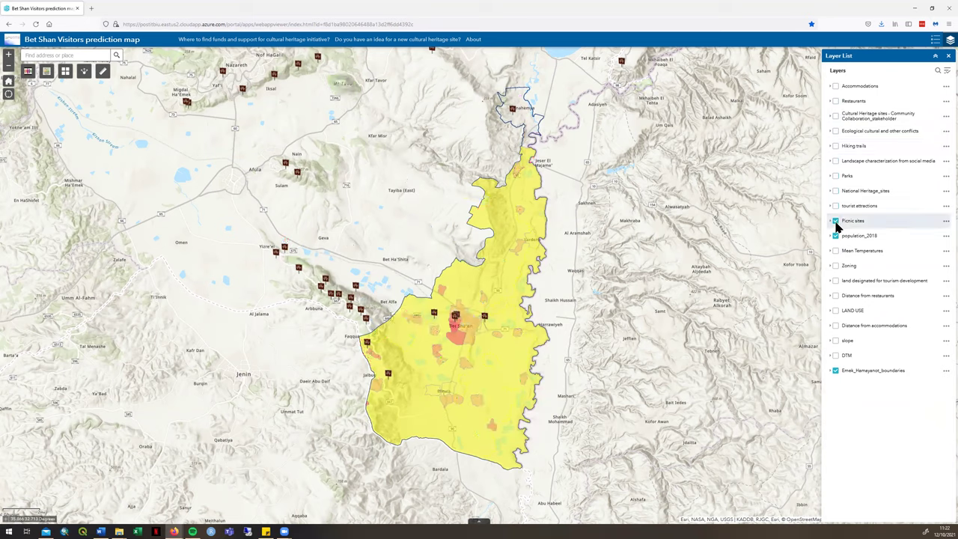
{"action": "left_click", "coordinate": [836, 221]}
{"action": "left_click", "coordinate": [836, 236]}
{"action": "left_click", "coordinate": [836, 371]}
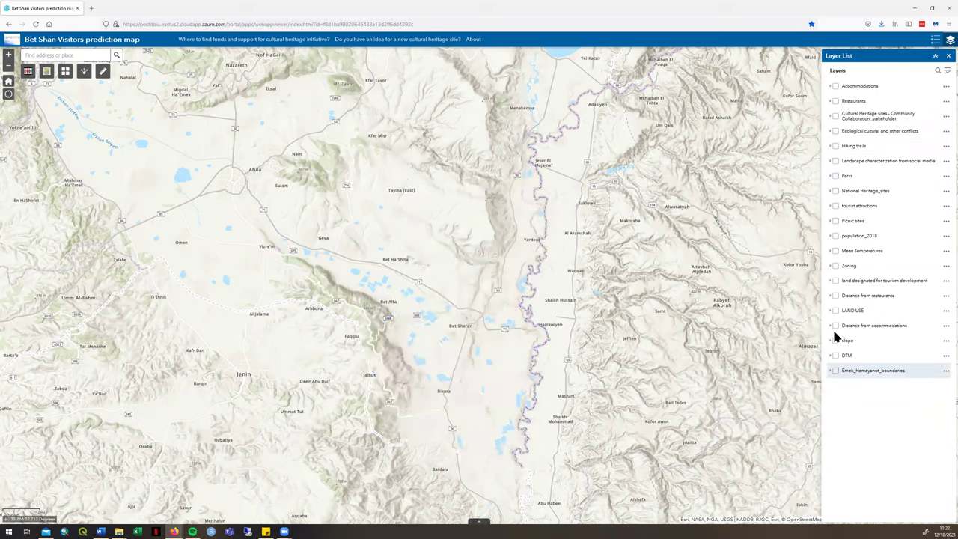
Turn Emek_Hamayanot_boundaries, Picnic sites, tourist attractions, National Heritage_sites, Parks and Hiking trails back on.
{"action": "left_click", "coordinate": [835, 371]}
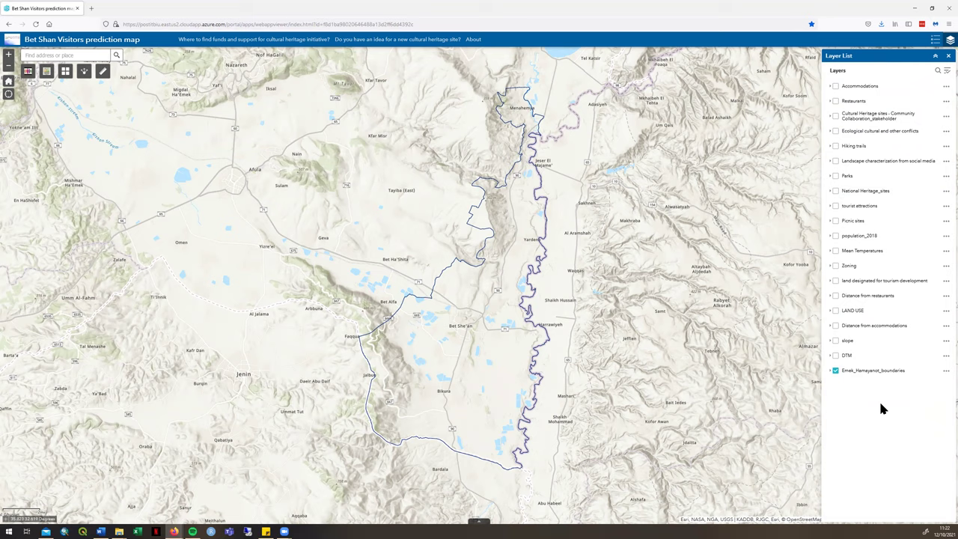
{"action": "left_click", "coordinate": [836, 222]}
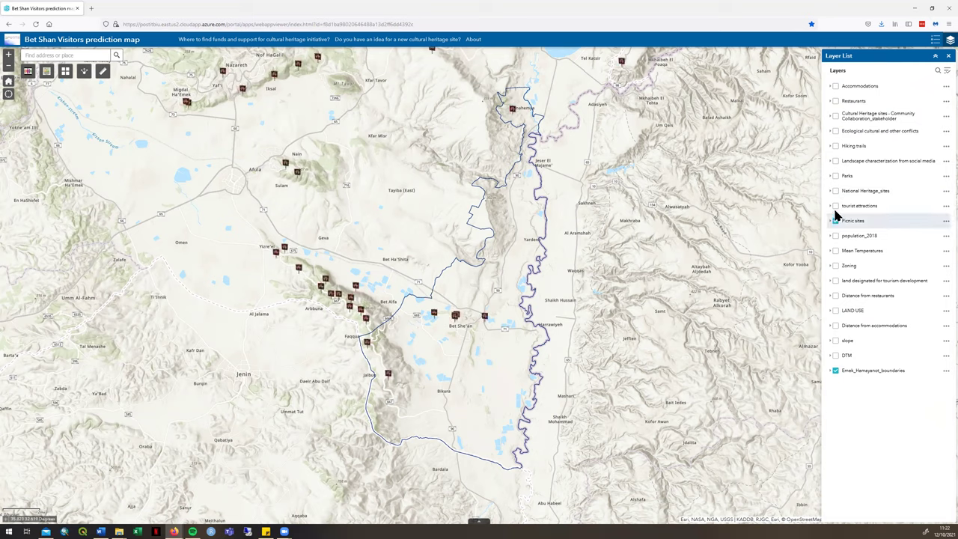
{"action": "left_click", "coordinate": [835, 207]}
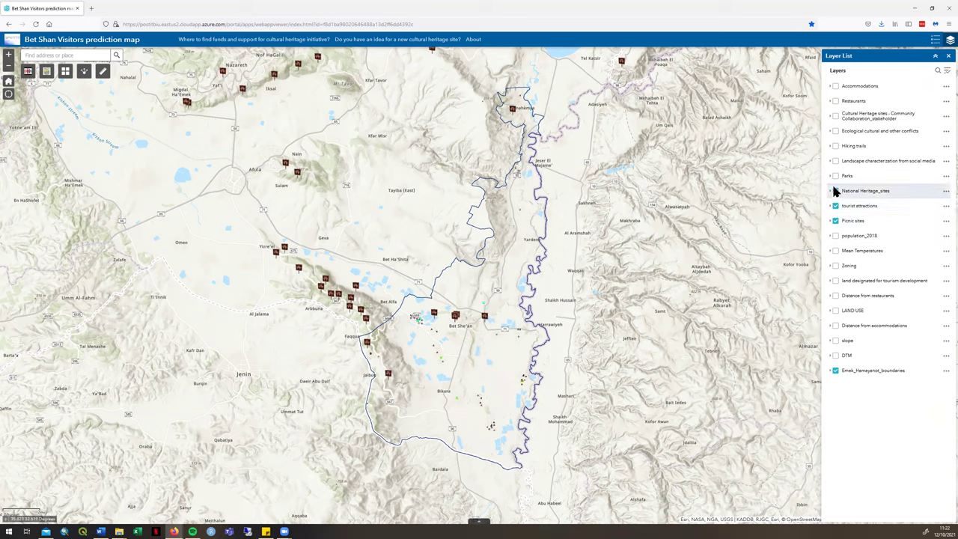
{"action": "left_click", "coordinate": [836, 192]}
{"action": "left_click", "coordinate": [836, 176]}
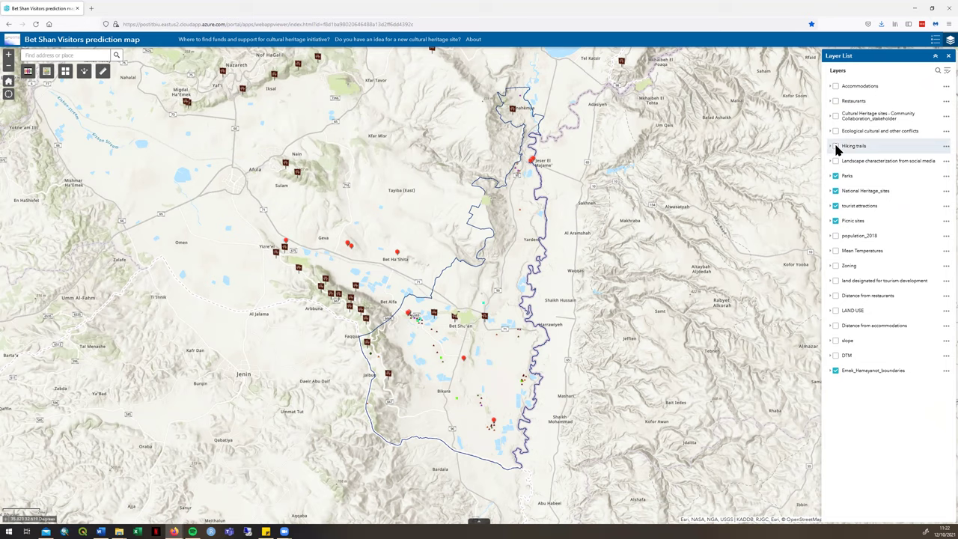
{"action": "left_click", "coordinate": [836, 146]}
Turn Restaurants, Accommodations, Cultural Heritage sites and Ecological conflicts layers back on.
{"action": "left_click", "coordinate": [836, 102]}
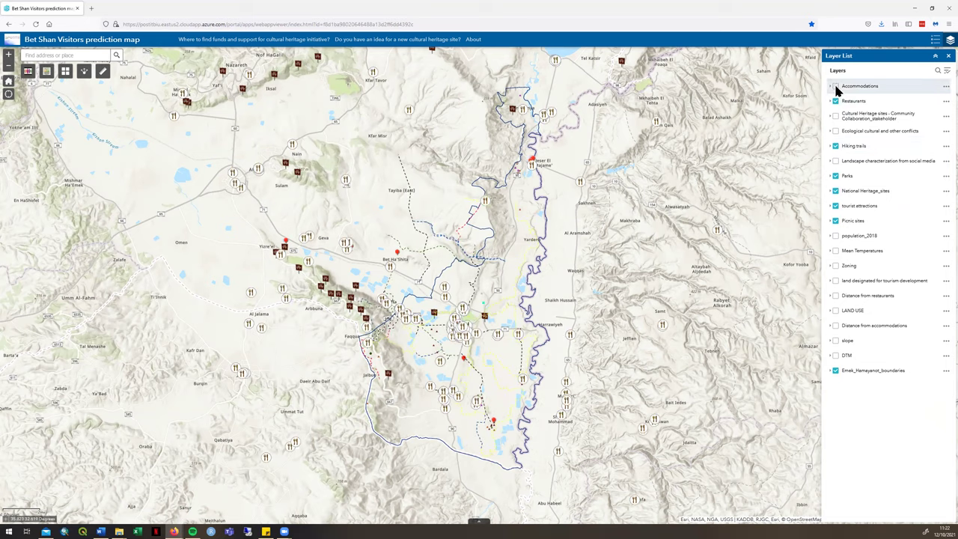
{"action": "left_click", "coordinate": [836, 86]}
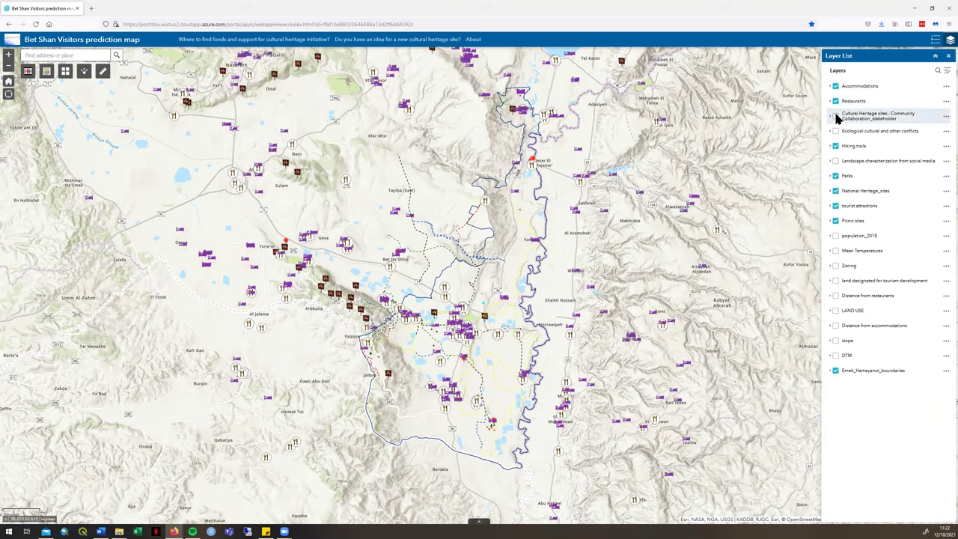
{"action": "left_click", "coordinate": [835, 116]}
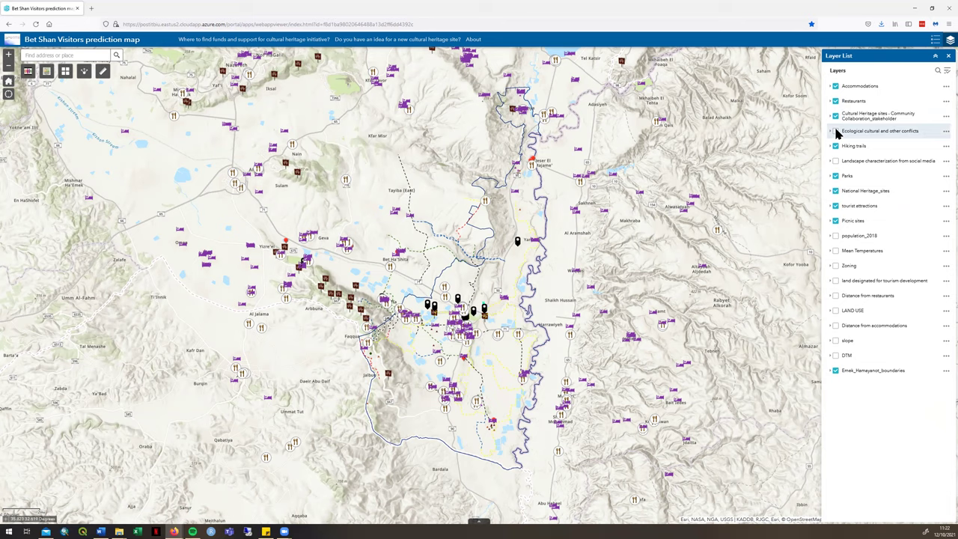
{"action": "left_click", "coordinate": [836, 131]}
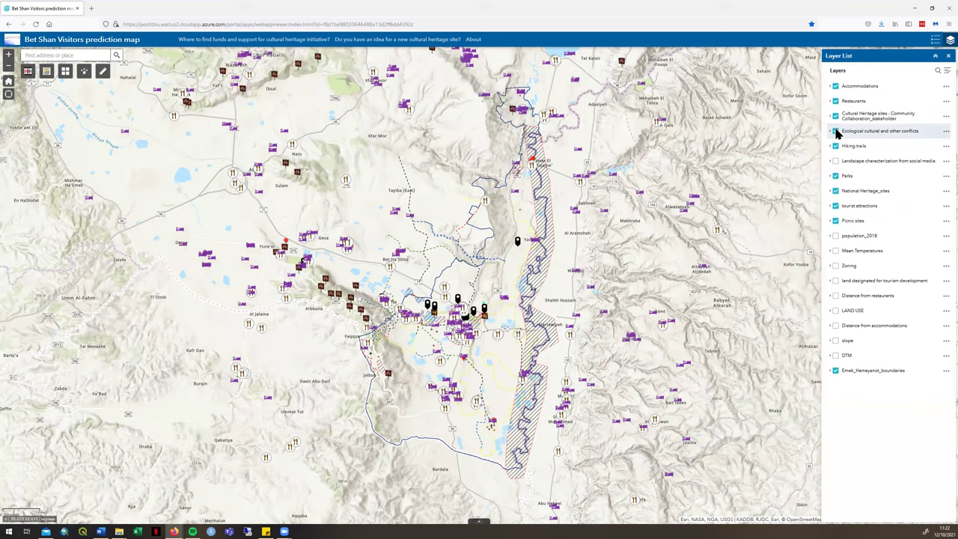
{"action": "left_click", "coordinate": [837, 131]}
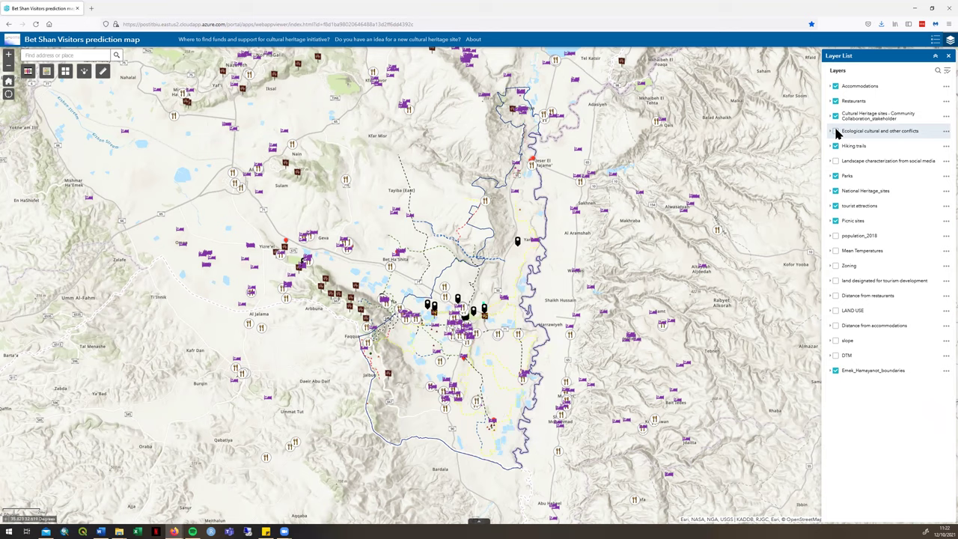
{"action": "left_click", "coordinate": [837, 132]}
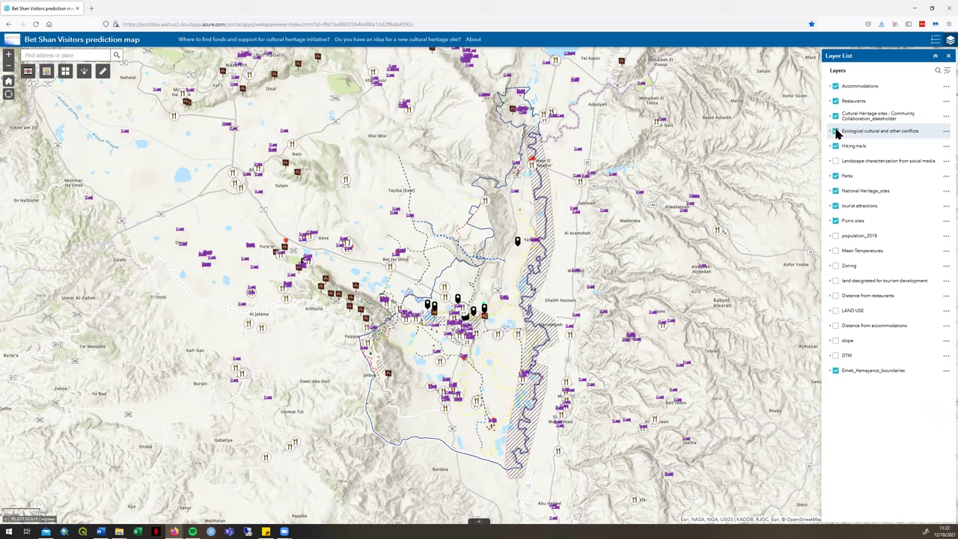
Switch the side panel to the Legend and scroll through the visible layers' symbols.
{"action": "left_click", "coordinate": [936, 43]}
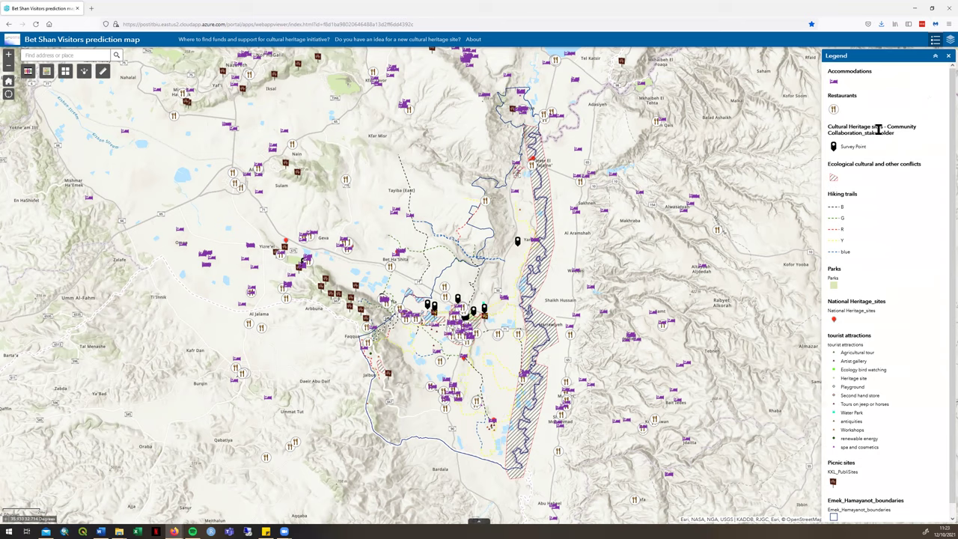
{"action": "scroll", "coordinate": [903, 188], "scroll_direction": "down", "scroll_amount": 1}
{"action": "scroll", "coordinate": [903, 191], "scroll_direction": "down", "scroll_amount": 1}
{"action": "scroll", "coordinate": [906, 240], "scroll_direction": "up", "scroll_amount": 2}
Move Accommodations below Restaurants in the layer list, then back above it.
{"action": "left_click", "coordinate": [948, 41]}
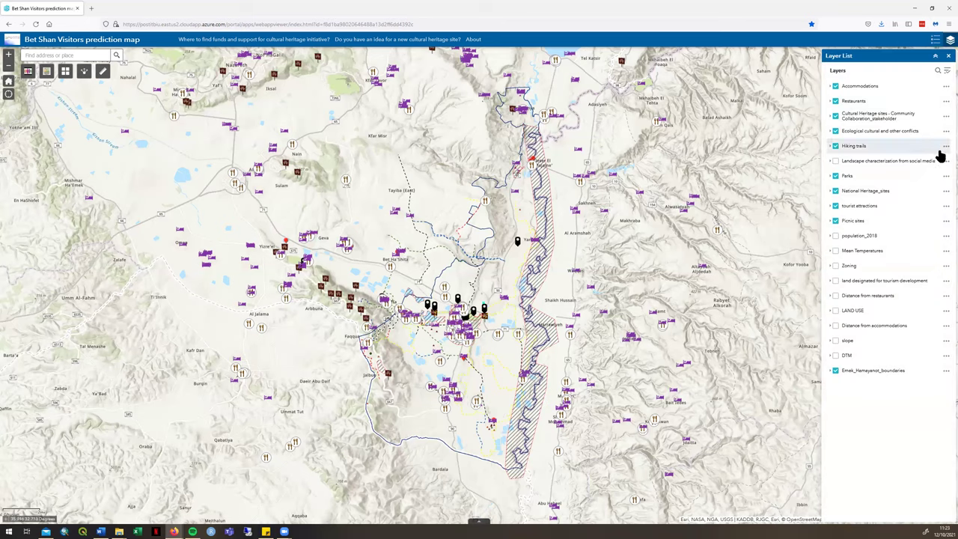
{"action": "left_click", "coordinate": [945, 87]}
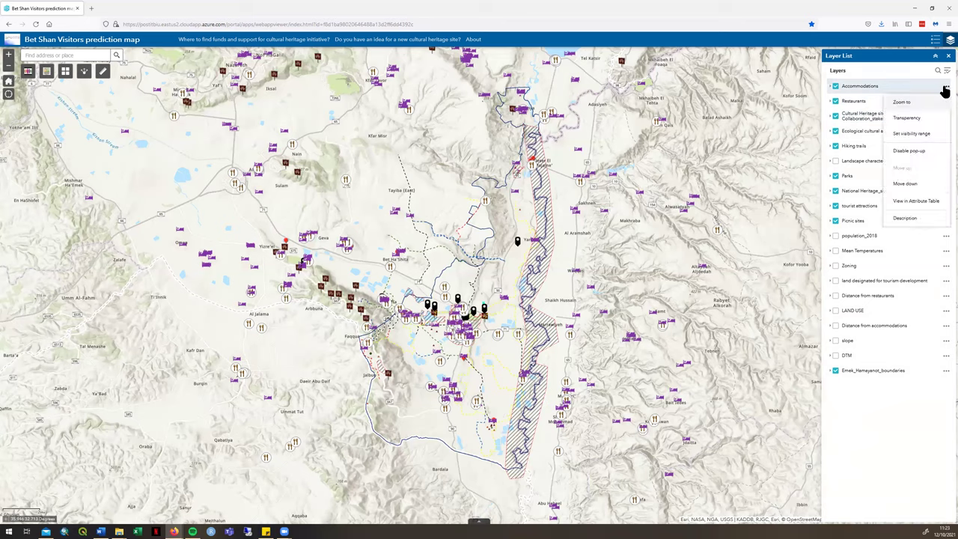
{"action": "left_click", "coordinate": [930, 185]}
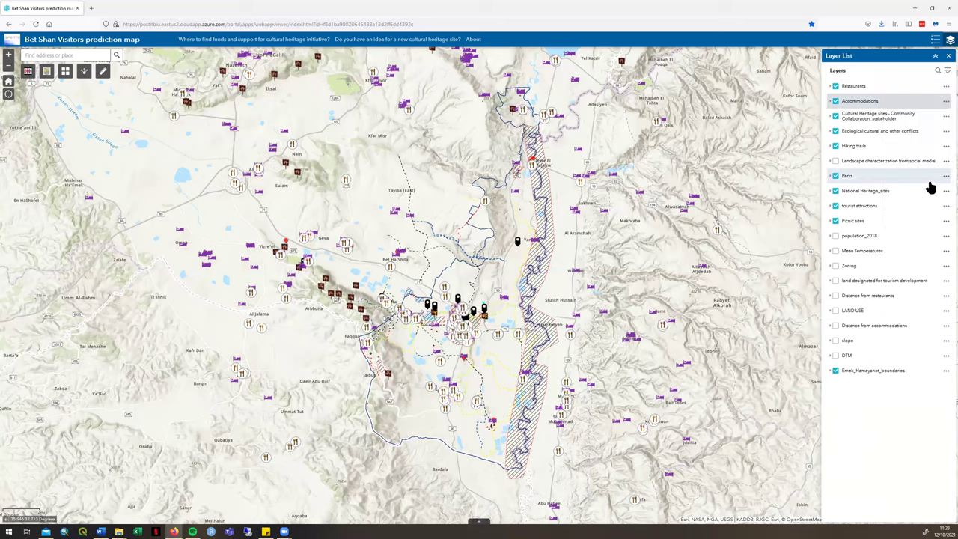
{"action": "left_click", "coordinate": [946, 100]}
{"action": "left_click", "coordinate": [923, 184]}
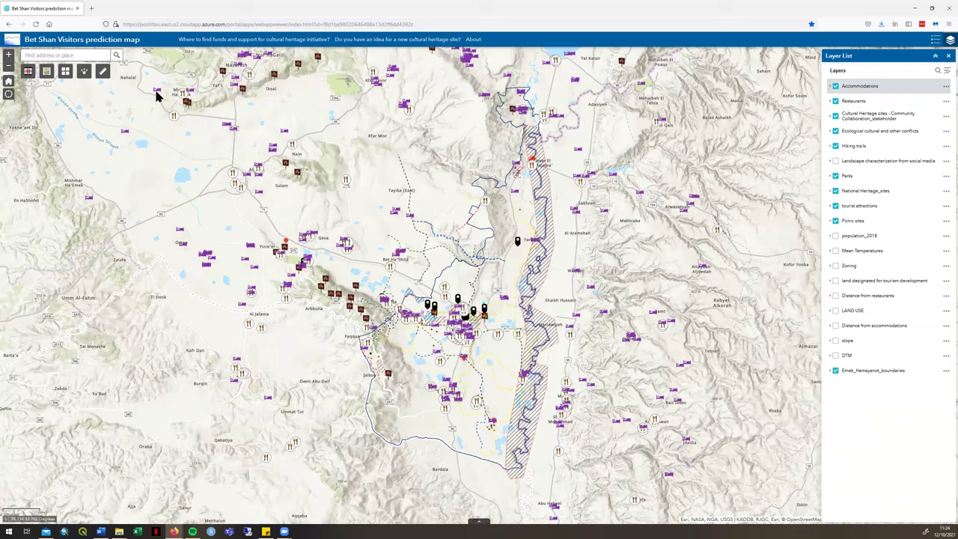
{"action": "left_click", "coordinate": [48, 55]}
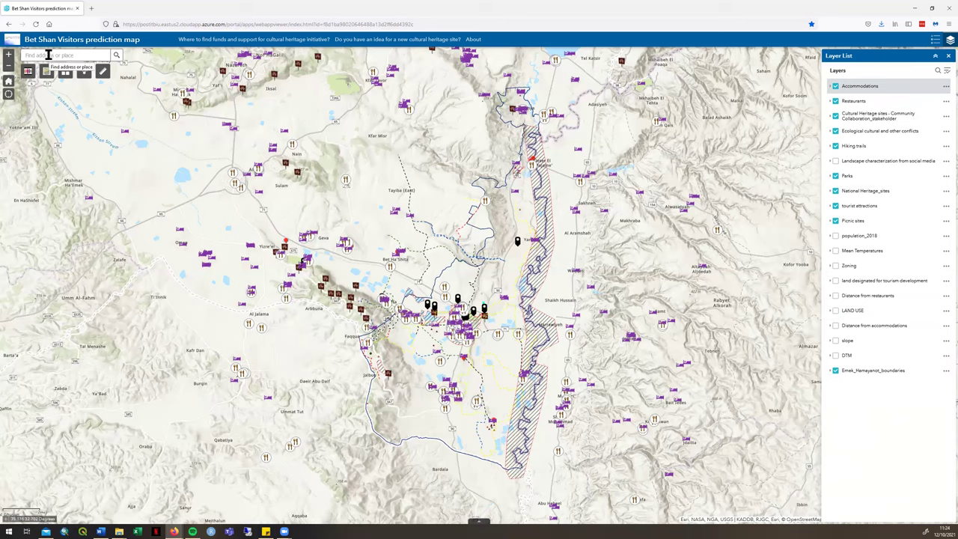
{"action": "left_click", "coordinate": [103, 72]}
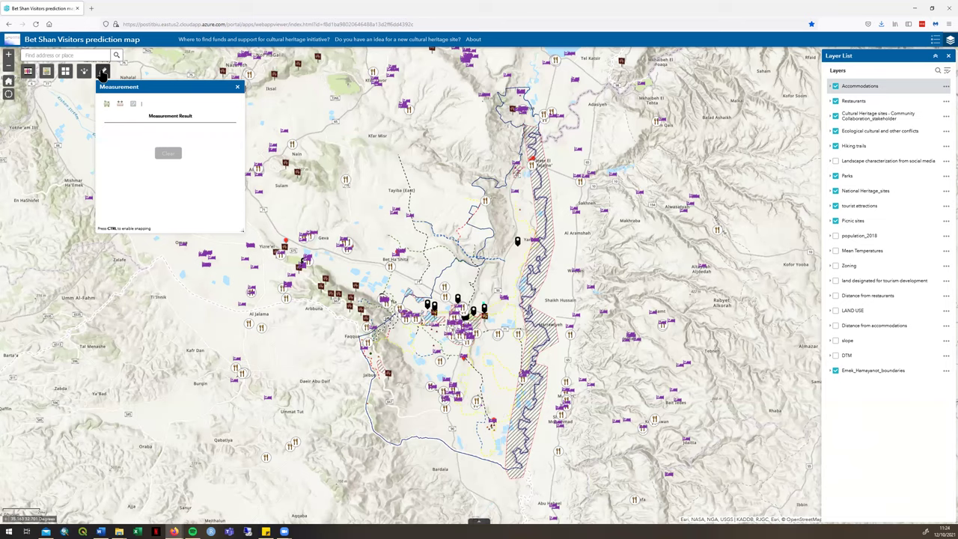
{"action": "left_click", "coordinate": [238, 87]}
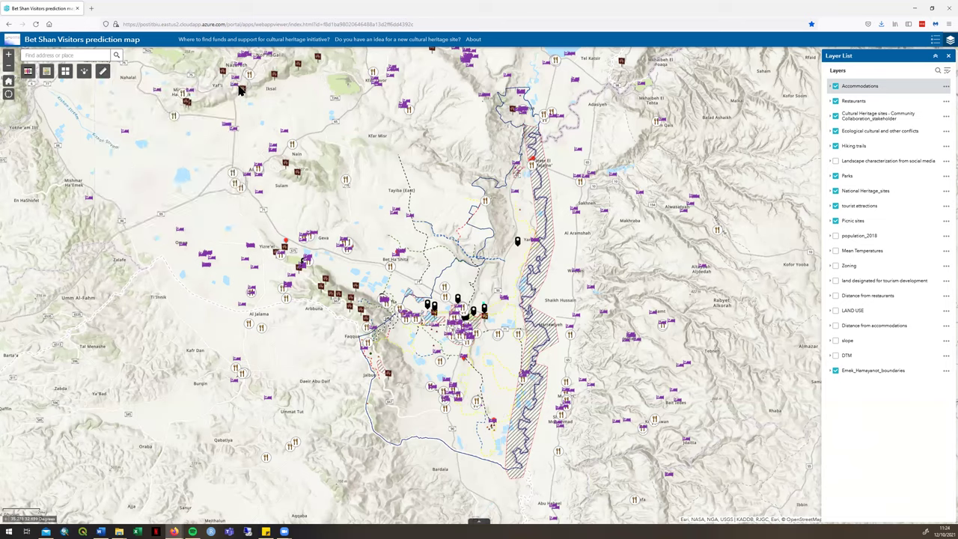
{"action": "left_click", "coordinate": [84, 71]}
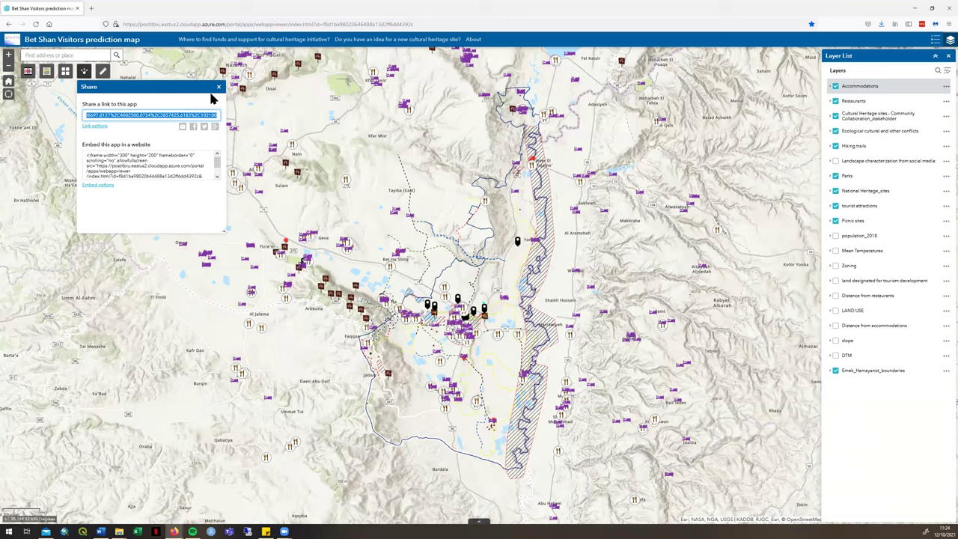
{"action": "left_click", "coordinate": [219, 89]}
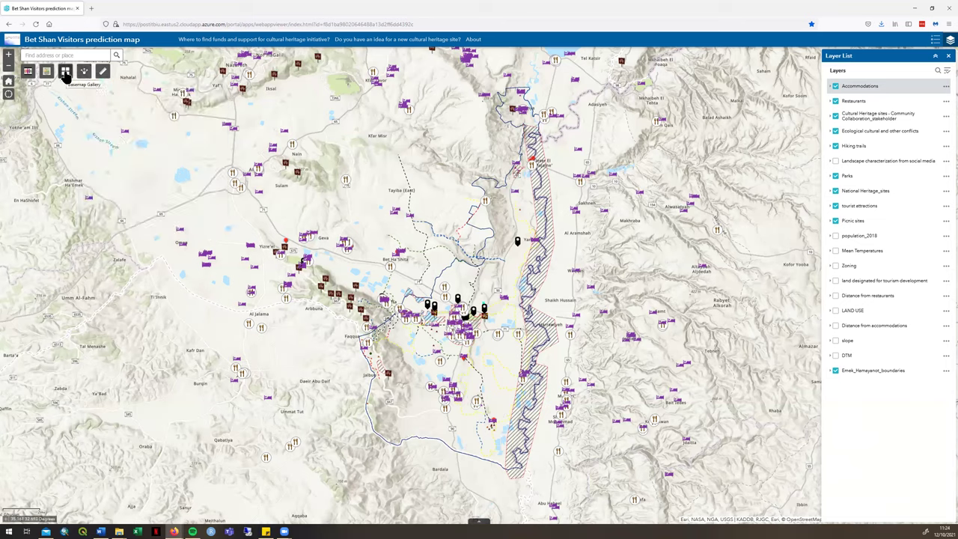
{"action": "left_click", "coordinate": [65, 73]}
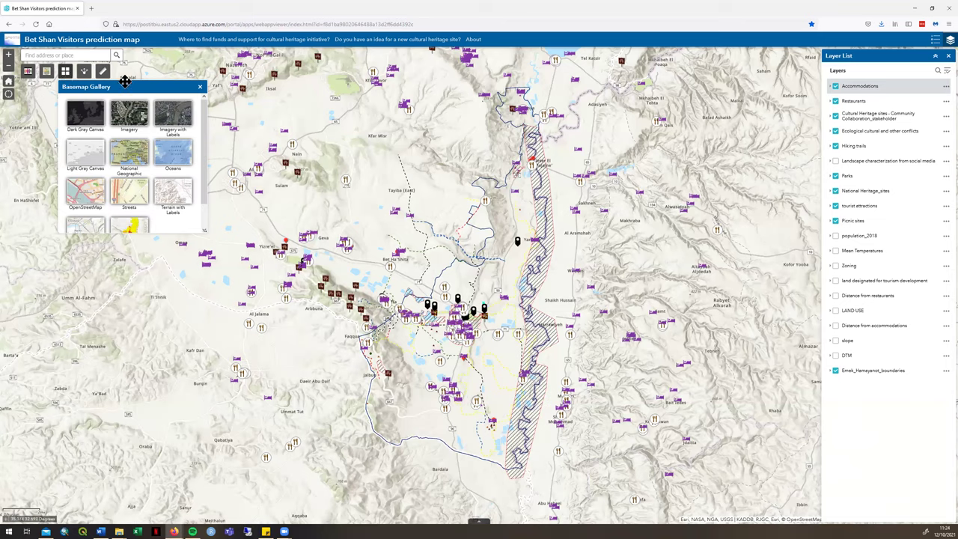
{"action": "left_click", "coordinate": [200, 88]}
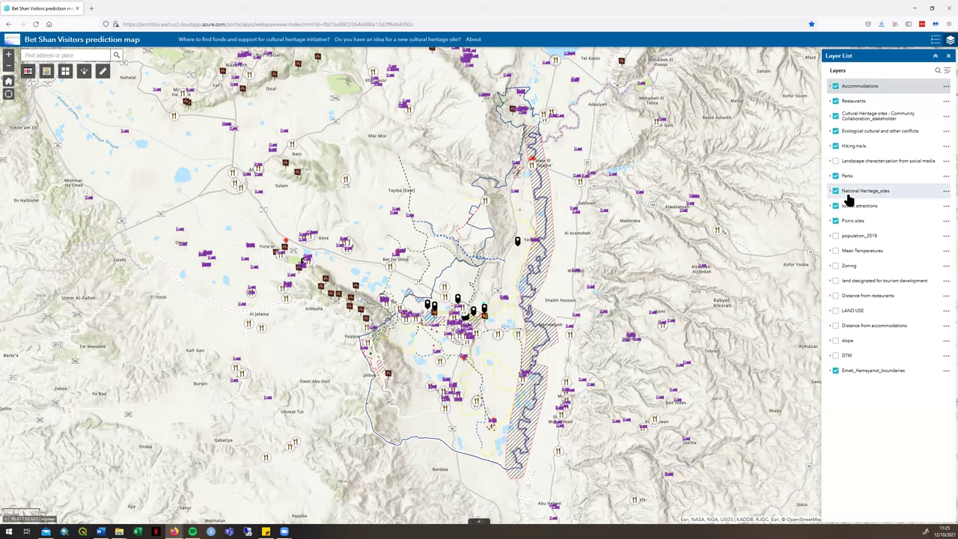
Turn on slope, briefly preview Mean Temperatures, and bring up the Suitability Analysis weights form.
{"action": "left_click", "coordinate": [836, 340]}
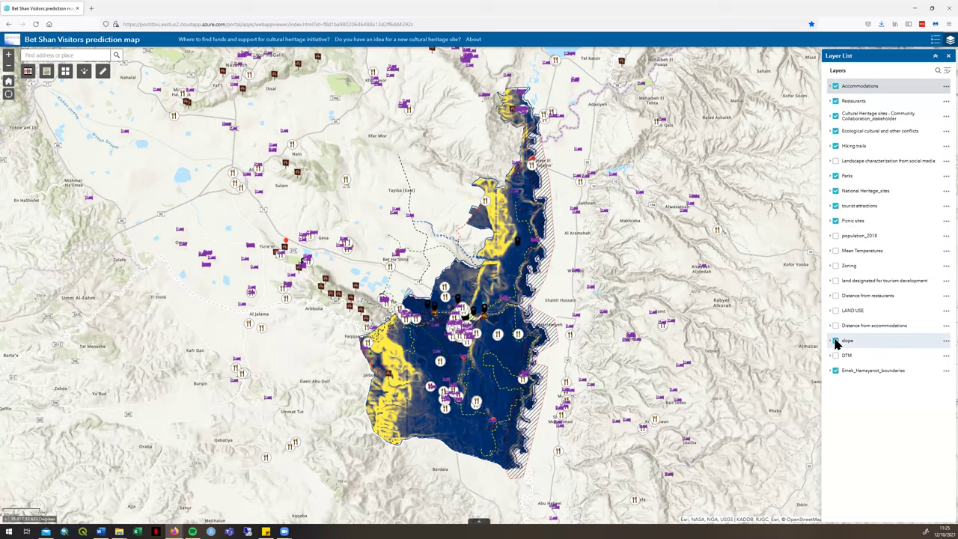
{"action": "left_click", "coordinate": [835, 252]}
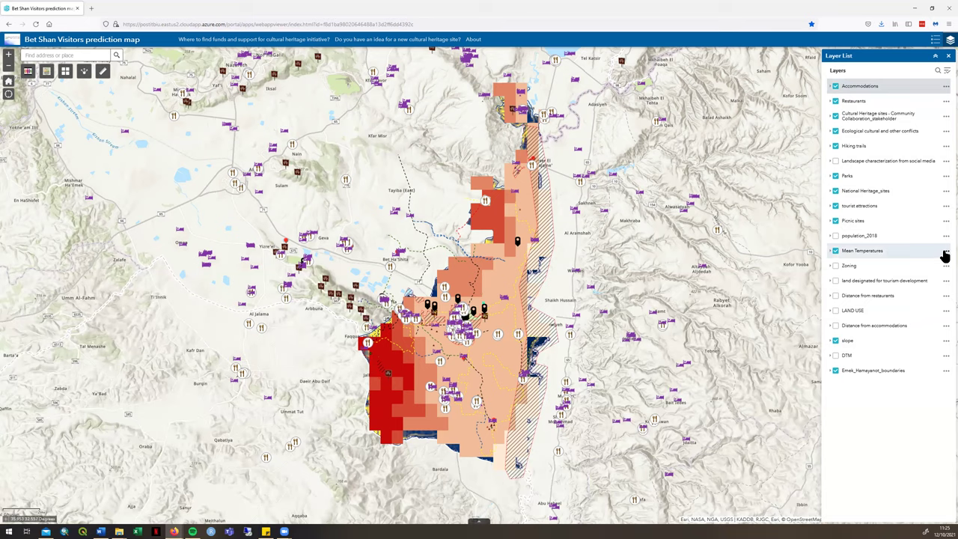
{"action": "left_click", "coordinate": [836, 252]}
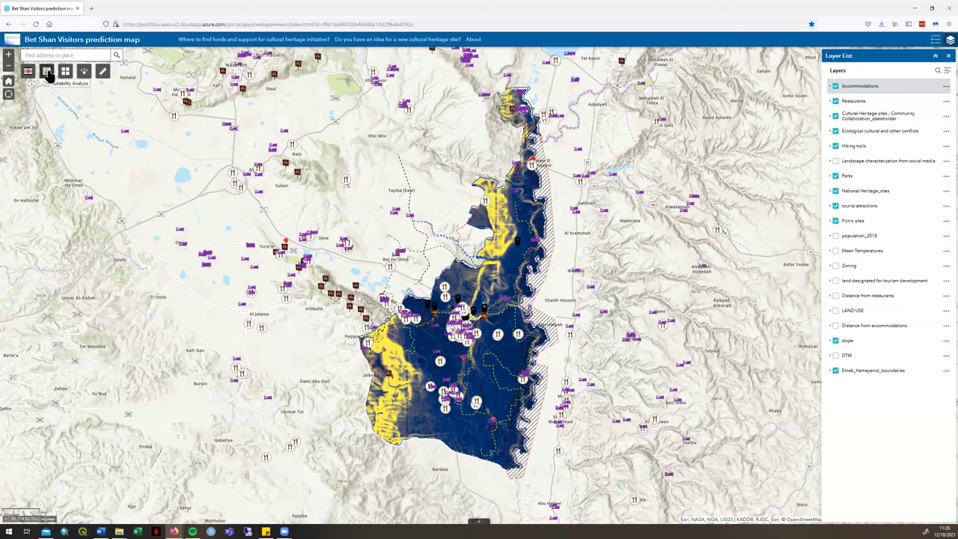
{"action": "left_click", "coordinate": [47, 73]}
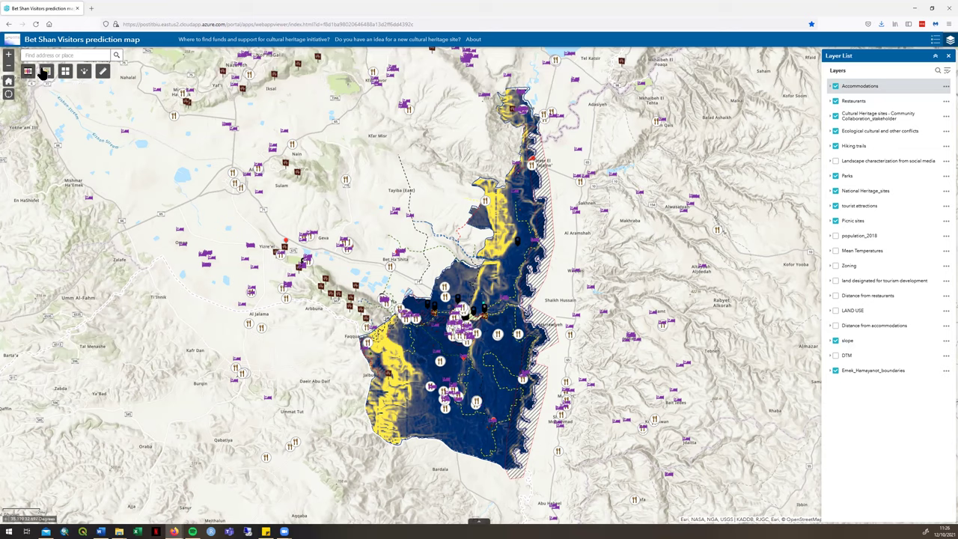
{"action": "left_click", "coordinate": [46, 72]}
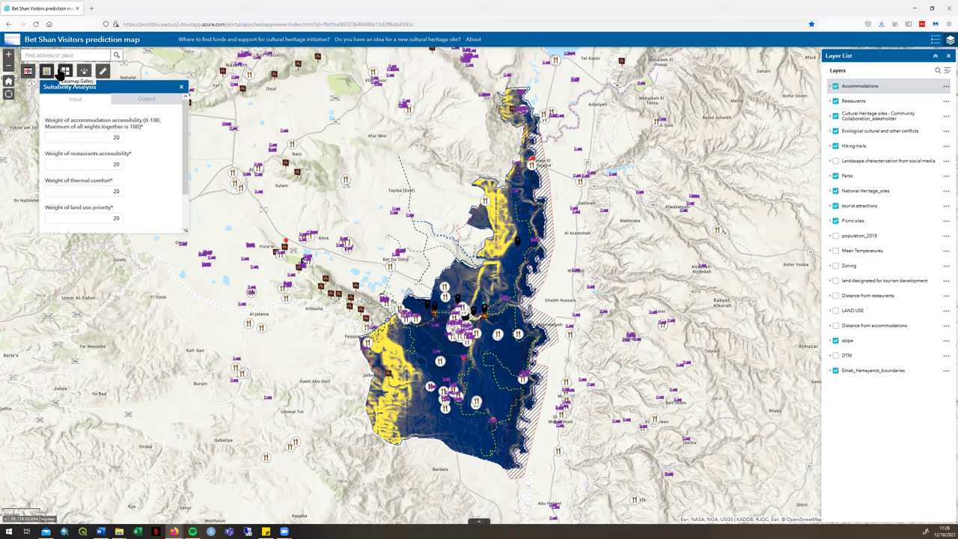
{"action": "scroll", "coordinate": [138, 165], "scroll_direction": "down", "scroll_amount": 2}
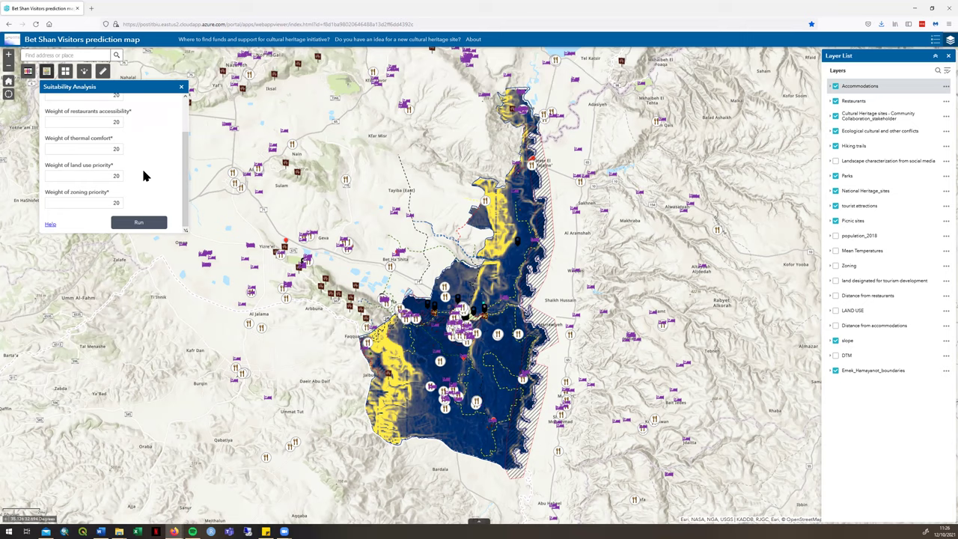
{"action": "scroll", "coordinate": [144, 175], "scroll_direction": "up", "scroll_amount": 2}
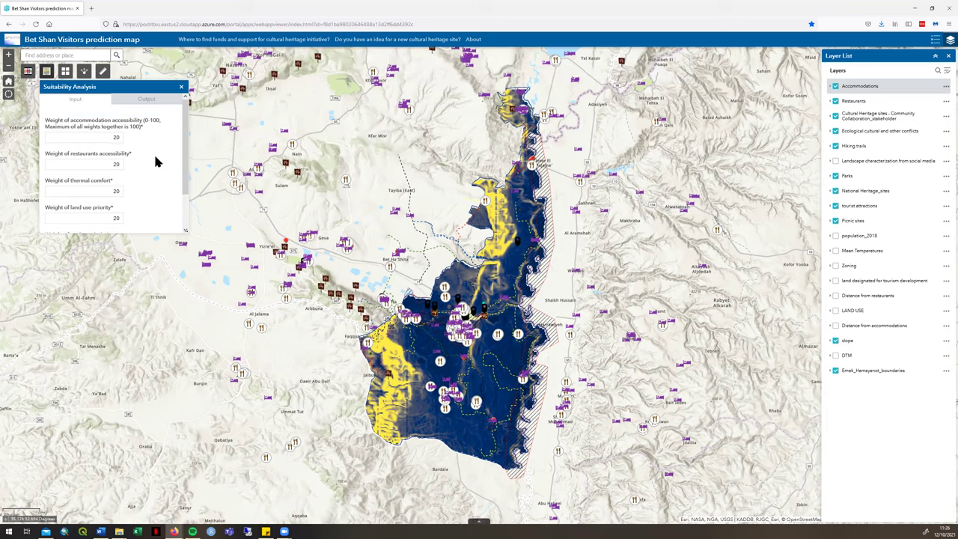
{"action": "mouse_move", "coordinate": [185, 157]}
{"action": "left_mouse_down"}
{"action": "mouse_move", "coordinate": [185, 192]}
{"action": "mouse_move", "coordinate": [189, 173]}
{"action": "left_mouse_up"}
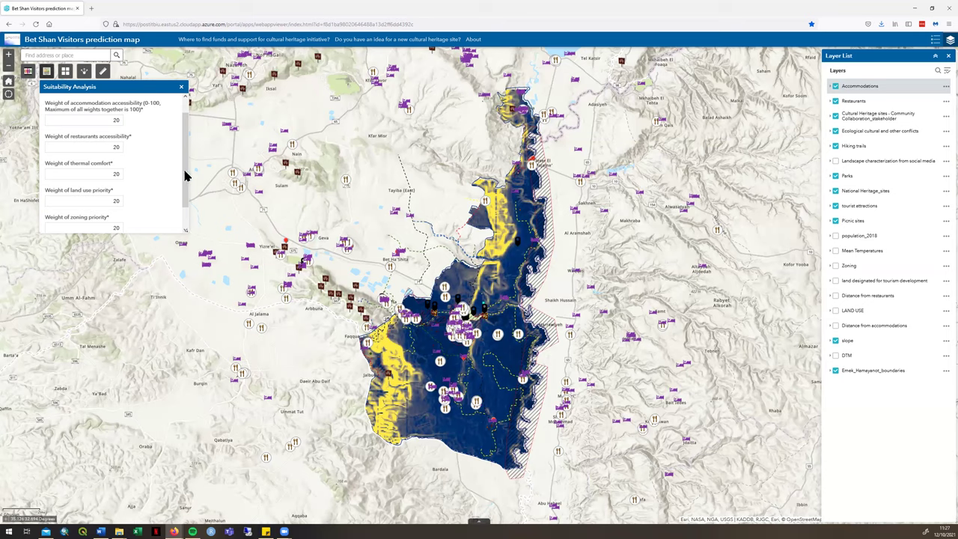
{"action": "scroll", "coordinate": [181, 173], "scroll_direction": "down", "scroll_amount": 1}
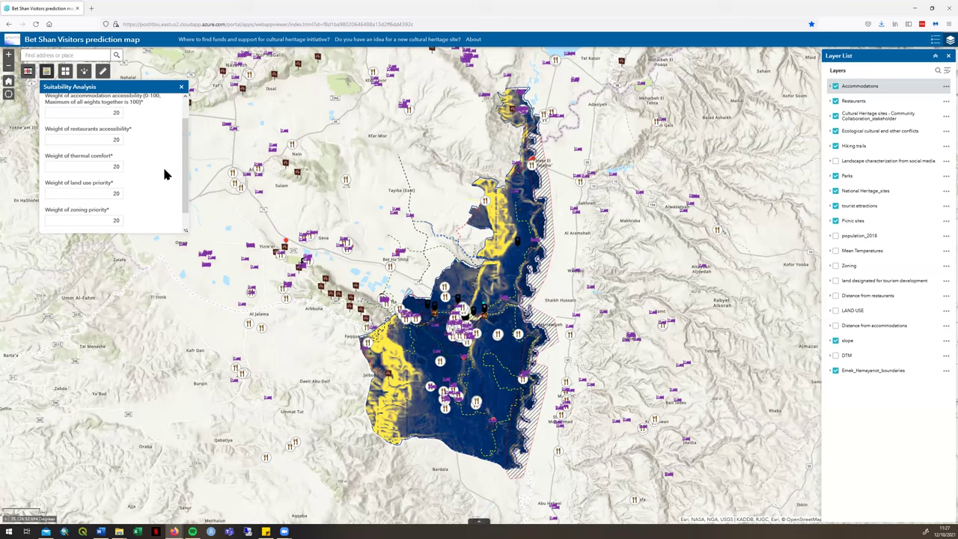
Enter weights accommodation 40, restaurants 30, land use 5, zoning 5, and run the analysis.
{"action": "double_click", "coordinate": [118, 112]}
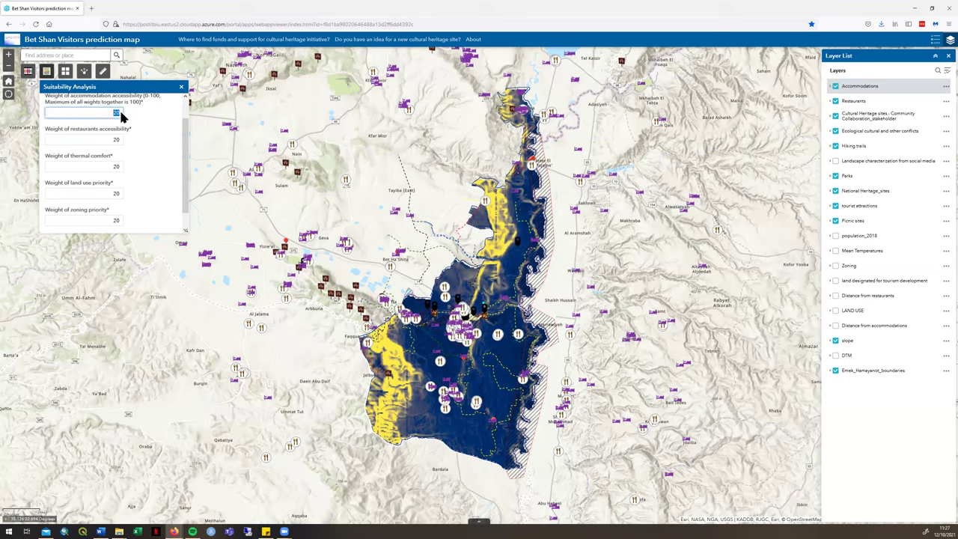
{"action": "type", "text": "40"}
{"action": "double_click", "coordinate": [118, 139]}
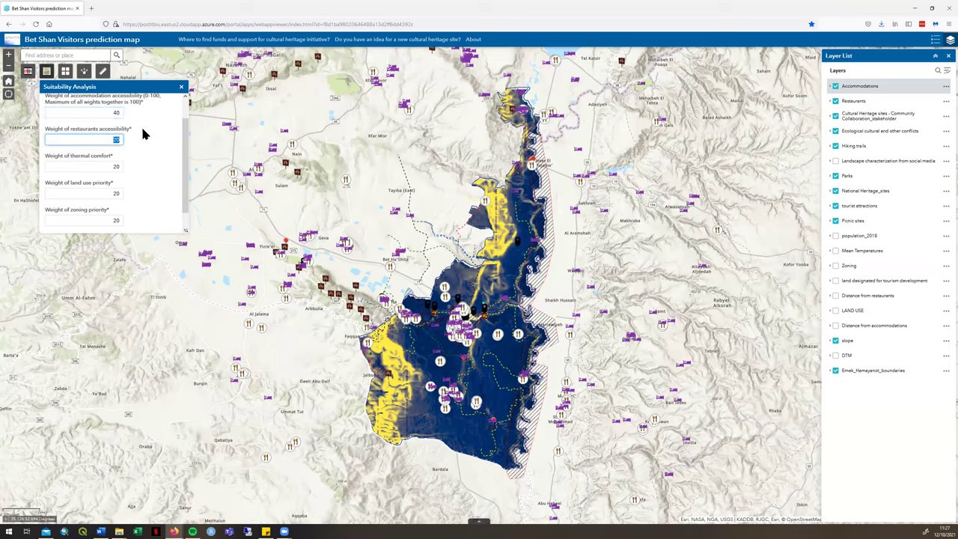
{"action": "type", "text": "3"}
{"action": "double_click", "coordinate": [113, 193]}
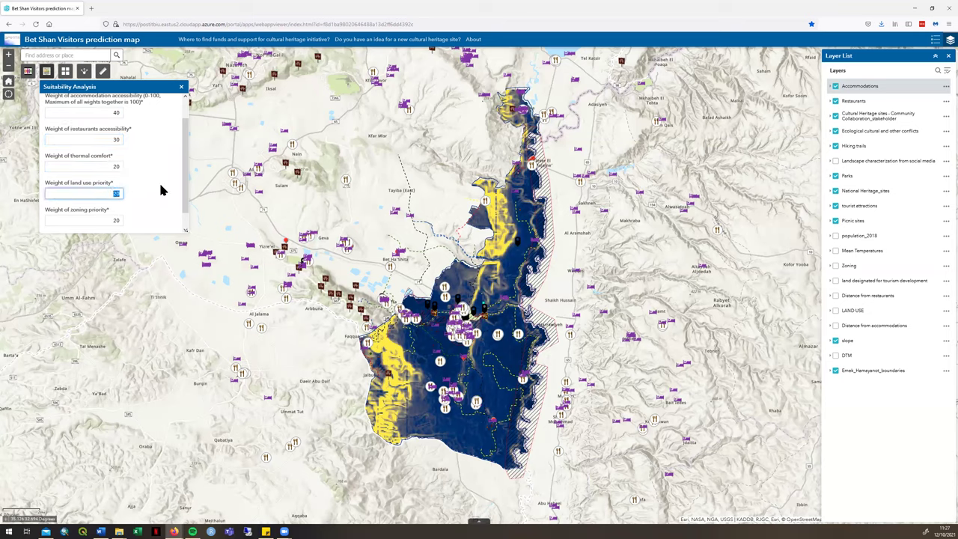
{"action": "type", "text": "5"}
{"action": "double_click", "coordinate": [112, 220]}
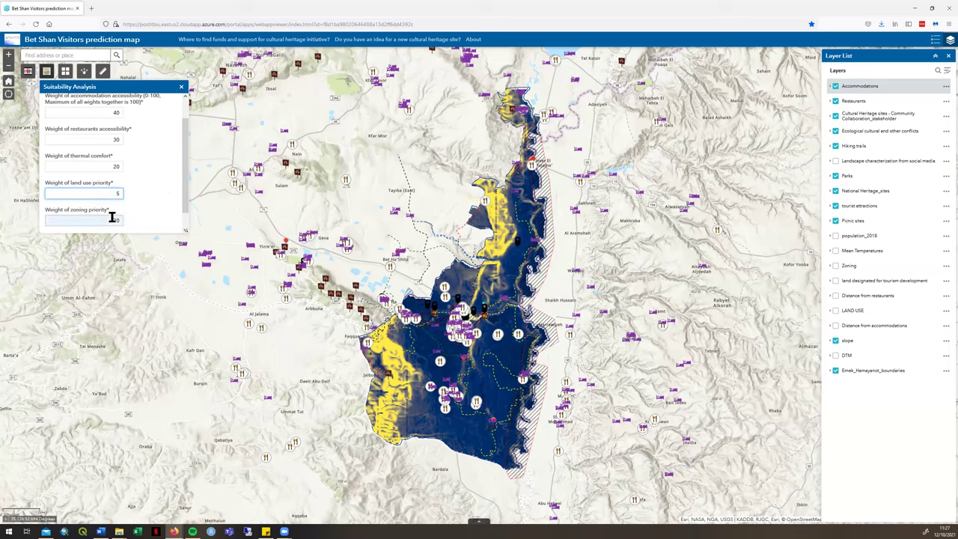
{"action": "type", "text": "5"}
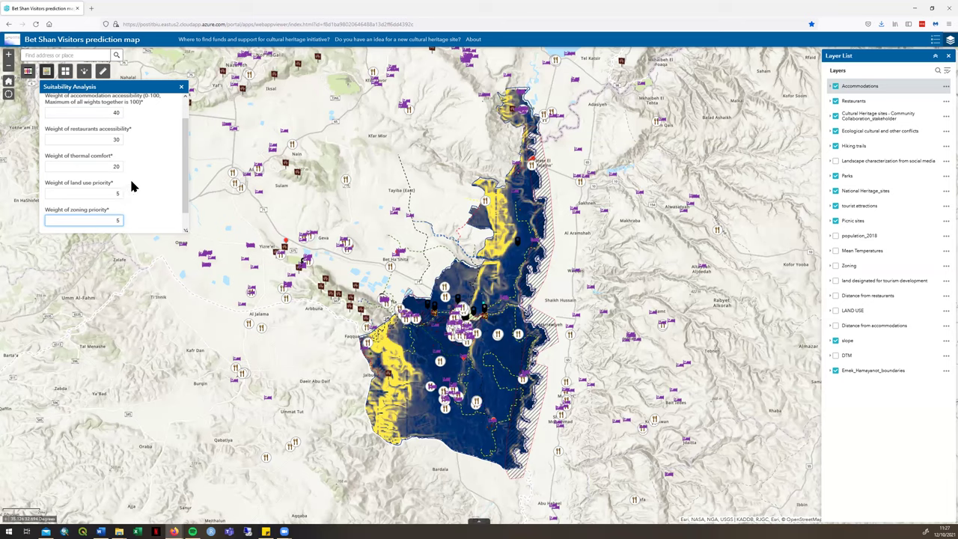
{"action": "scroll", "coordinate": [133, 188], "scroll_direction": "down", "scroll_amount": 1}
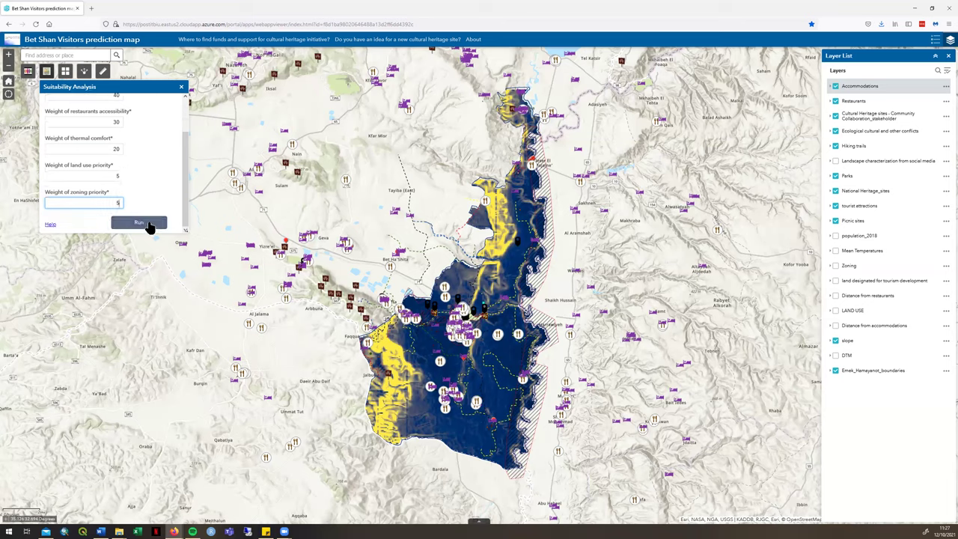
{"action": "left_click", "coordinate": [139, 223]}
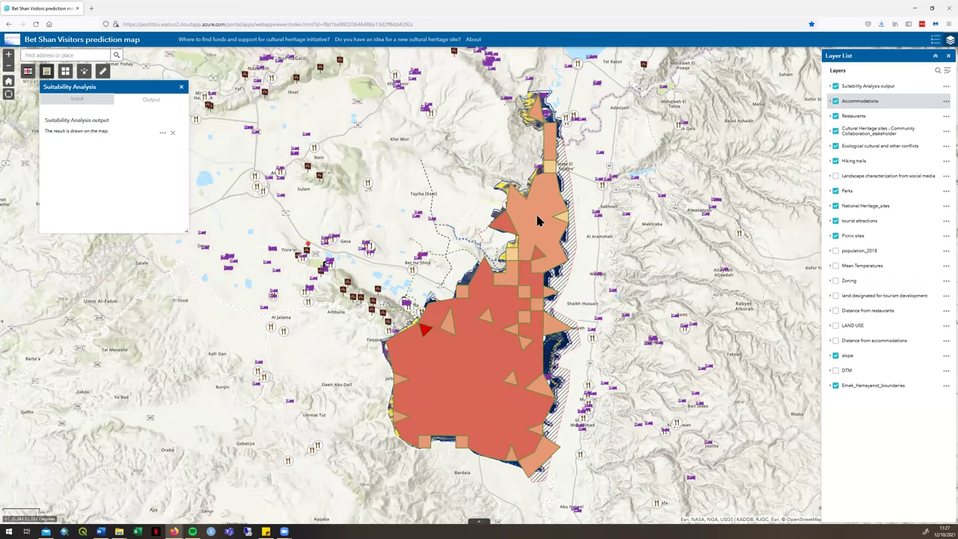
Hide slope, check the Suitability Analysis output classes in the Legend, then go back to layers.
{"action": "left_click", "coordinate": [835, 356]}
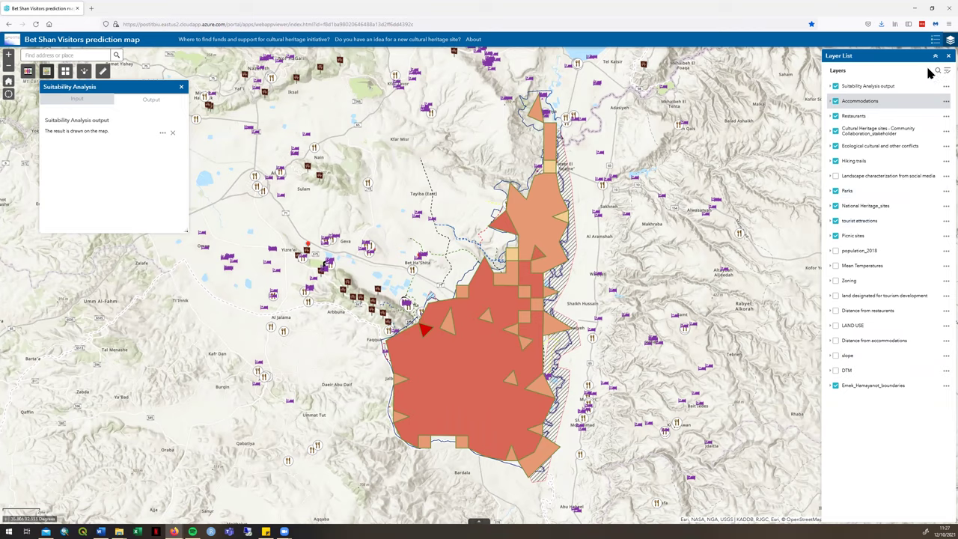
{"action": "left_click", "coordinate": [936, 43]}
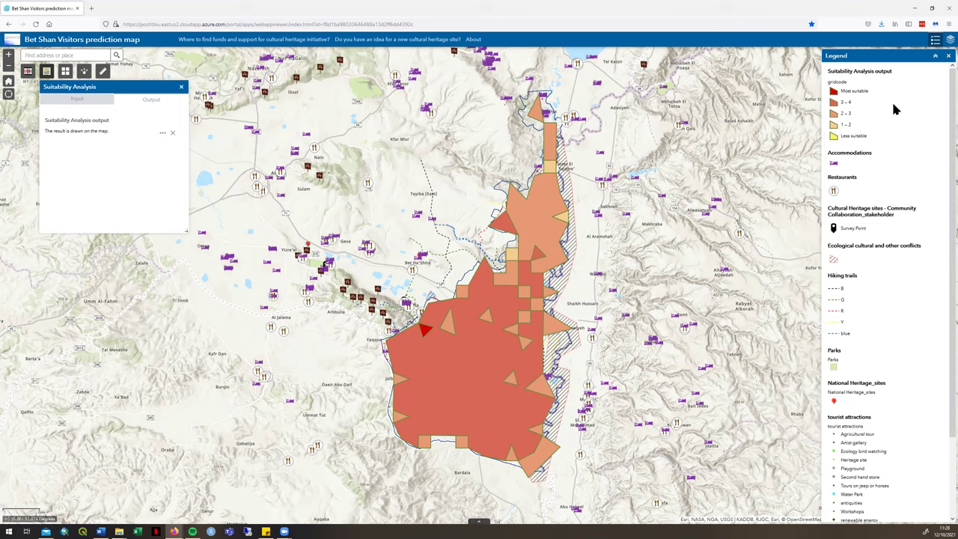
{"action": "left_click", "coordinate": [947, 42]}
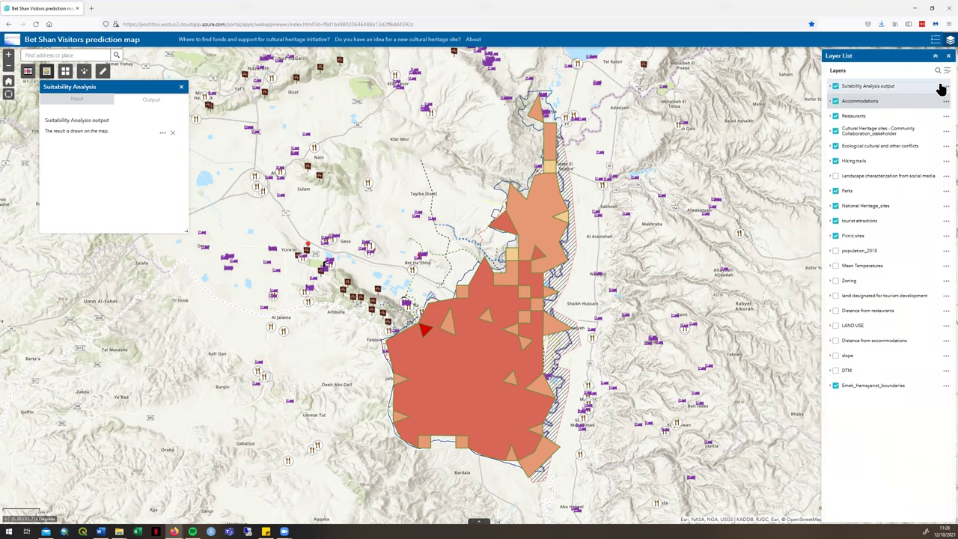
After a trial move, lower Suitability Analysis output below Accommodations and Restaurants.
{"action": "left_click", "coordinate": [945, 87]}
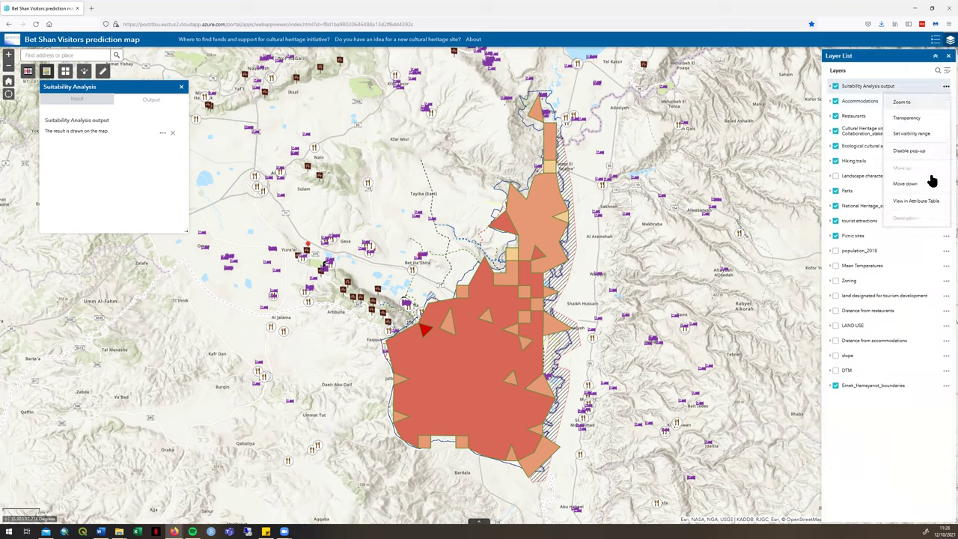
{"action": "left_click", "coordinate": [906, 184]}
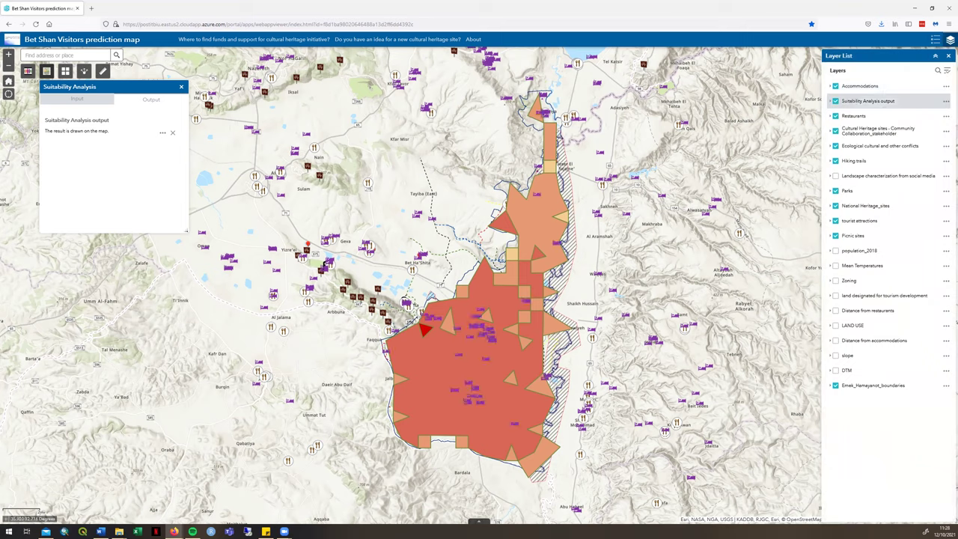
{"action": "left_click", "coordinate": [945, 99]}
{"action": "left_click", "coordinate": [924, 186]}
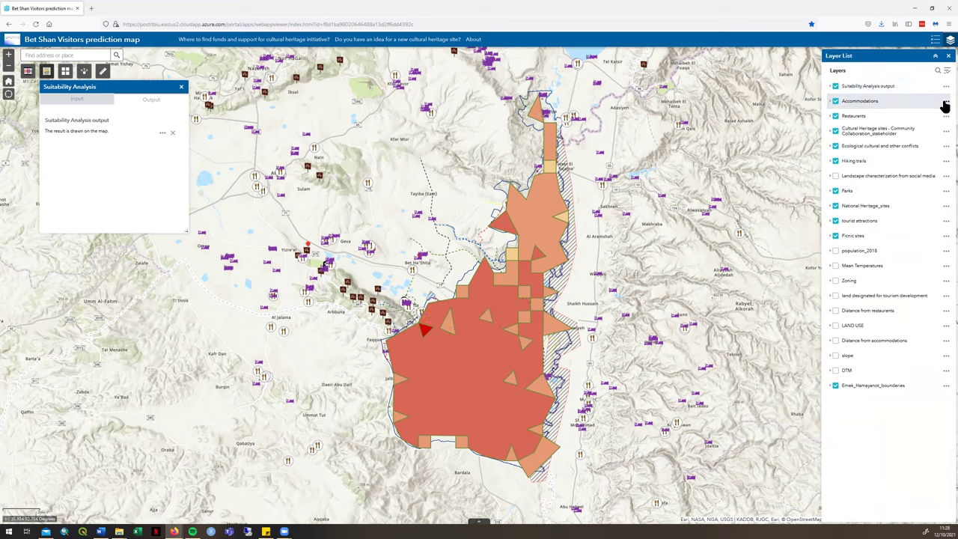
{"action": "left_click", "coordinate": [945, 87]}
{"action": "left_click", "coordinate": [923, 188]}
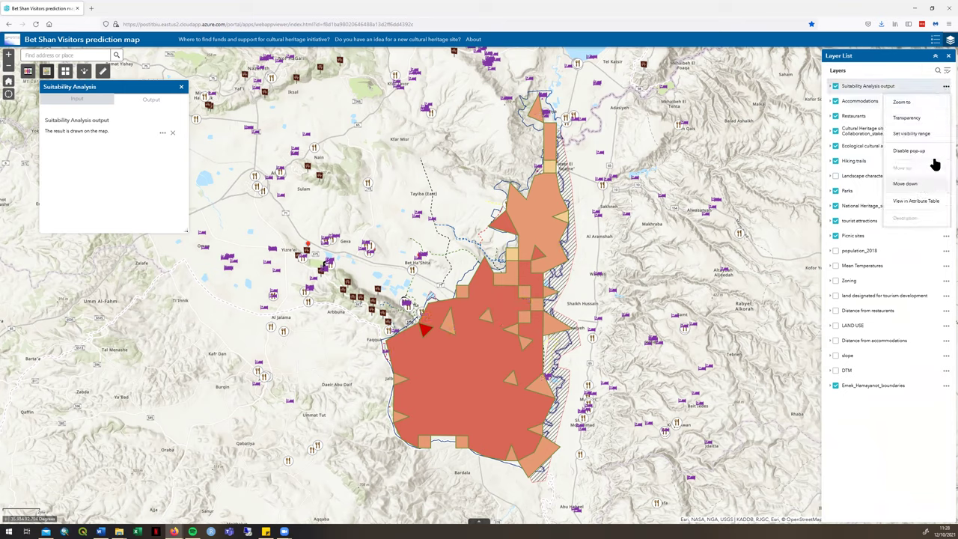
{"action": "left_click", "coordinate": [946, 101]}
{"action": "left_click", "coordinate": [924, 199]}
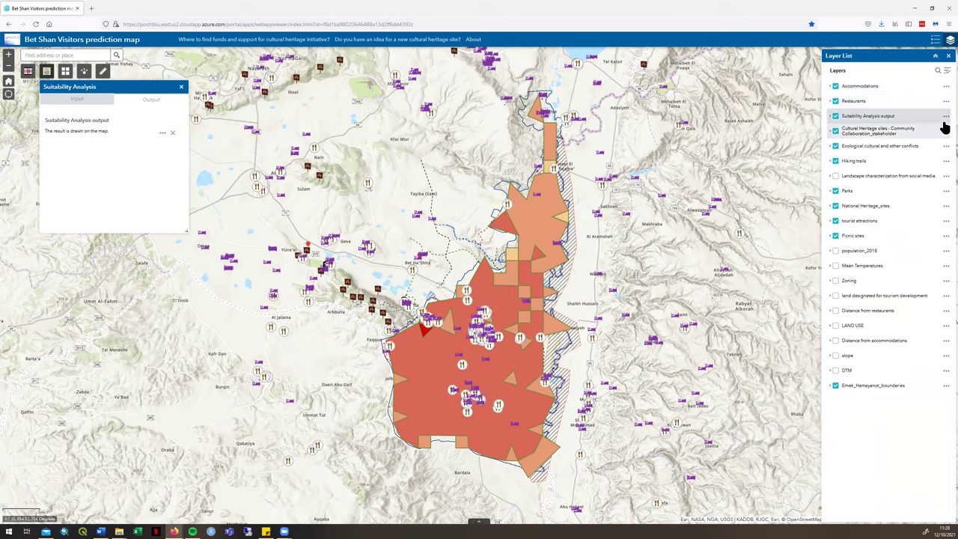
Keep lowering it past Cultural Heritage sites, conflicts, Hiking trails and Landscape characterization.
{"action": "left_click", "coordinate": [946, 116]}
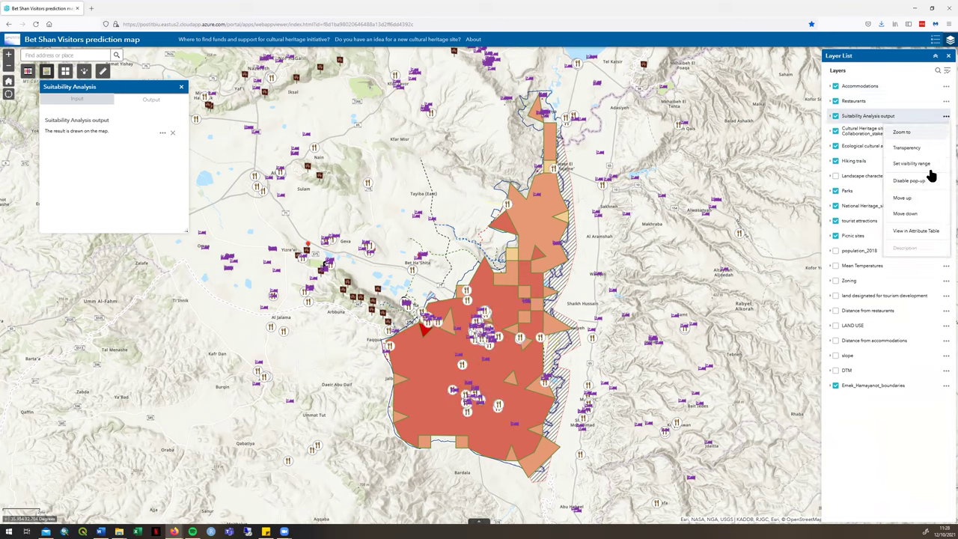
{"action": "left_click", "coordinate": [925, 213]}
{"action": "left_click", "coordinate": [945, 131]}
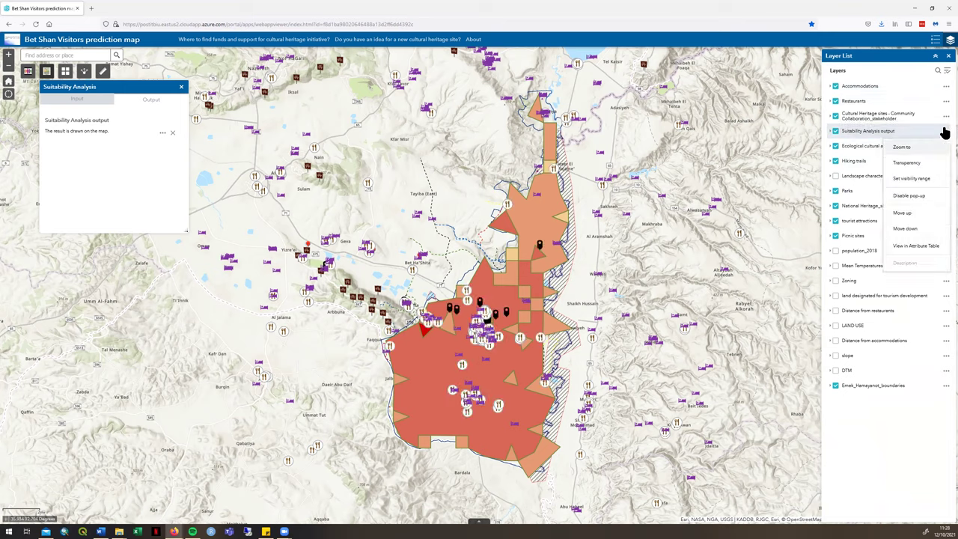
{"action": "left_click", "coordinate": [911, 229]}
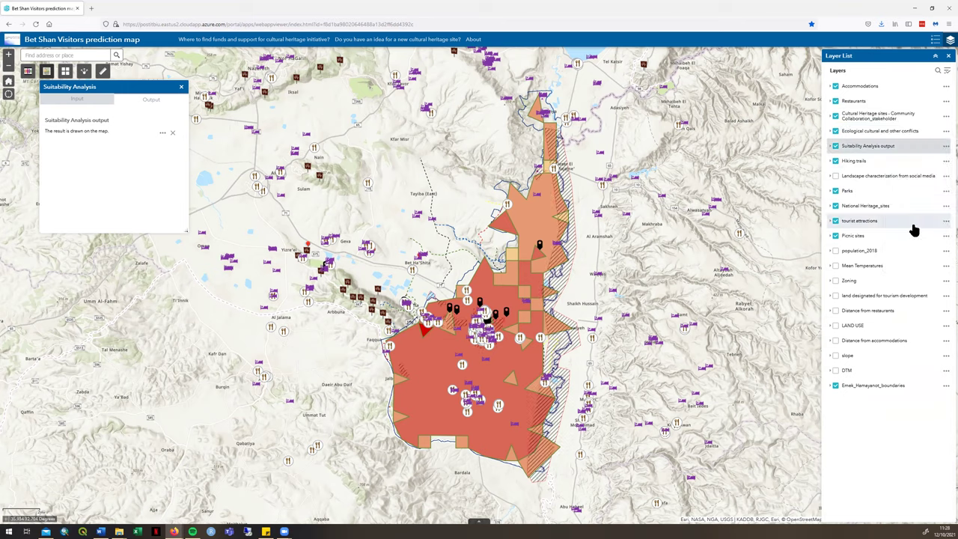
{"action": "left_click", "coordinate": [946, 146]}
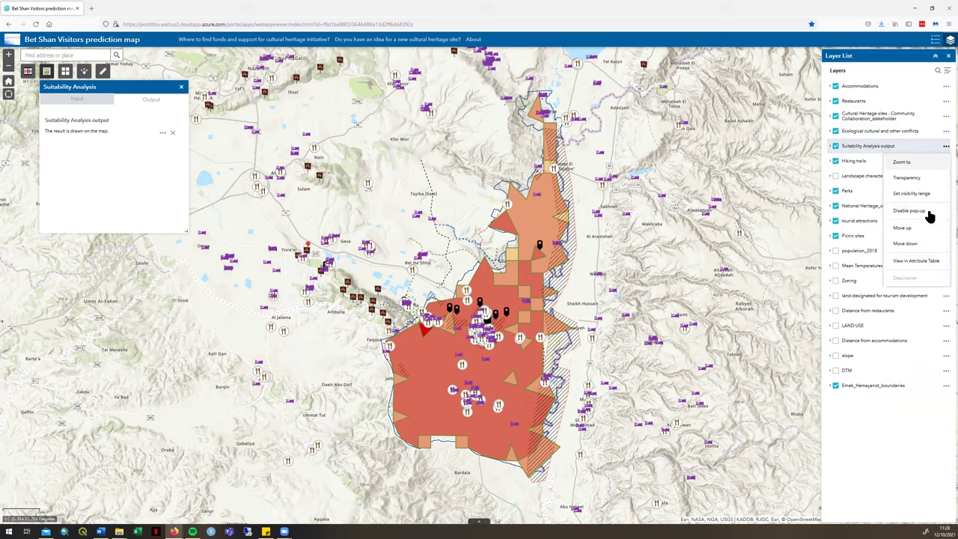
{"action": "left_click", "coordinate": [912, 244]}
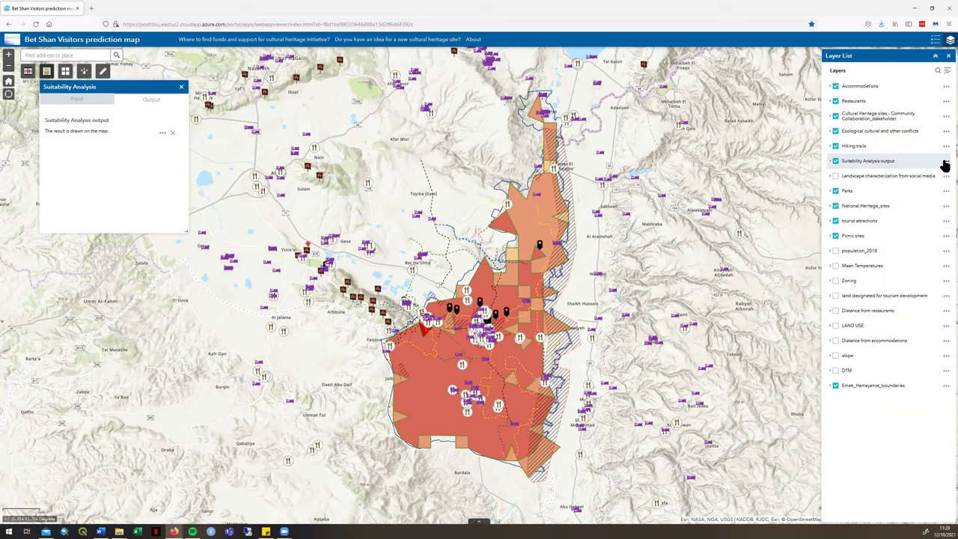
{"action": "left_click", "coordinate": [946, 161]}
{"action": "left_click", "coordinate": [915, 259]}
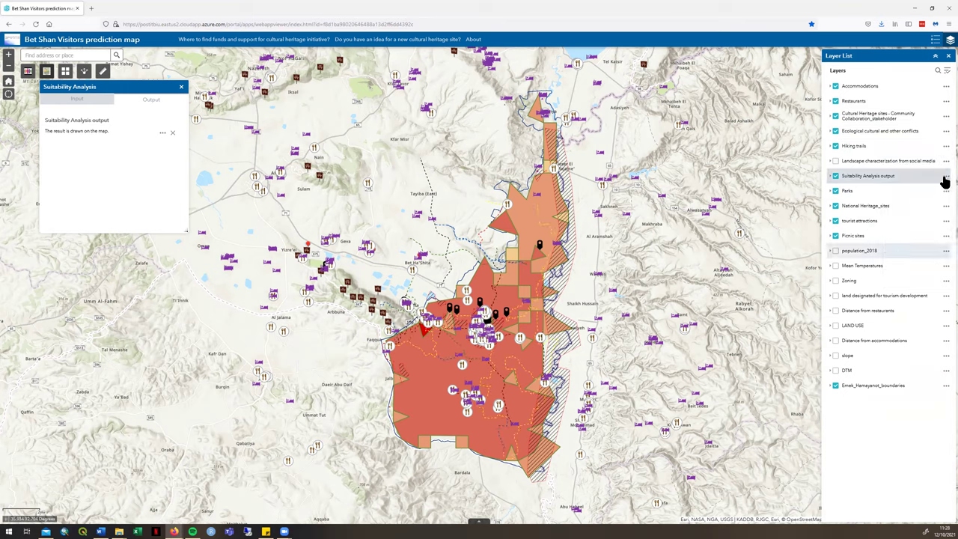
{"action": "left_click", "coordinate": [945, 178]}
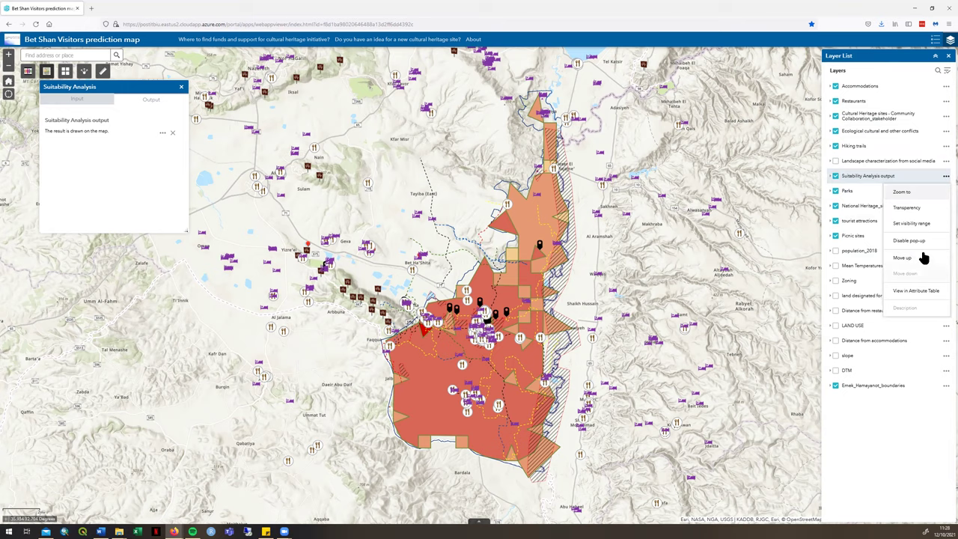
{"action": "left_click", "coordinate": [945, 178]}
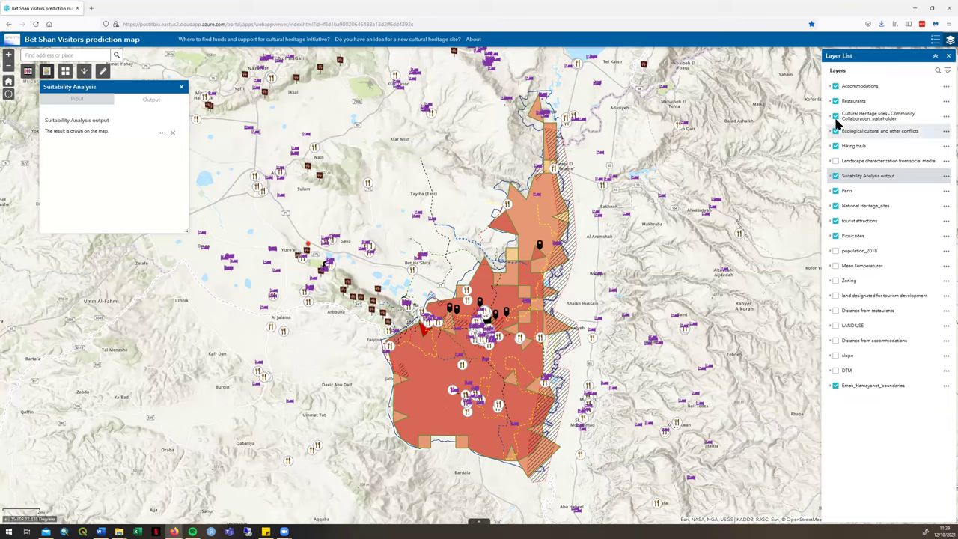
Turn on slope and toggle Suitability Analysis output off and on to compare, then hide slope.
{"action": "left_click", "coordinate": [836, 356]}
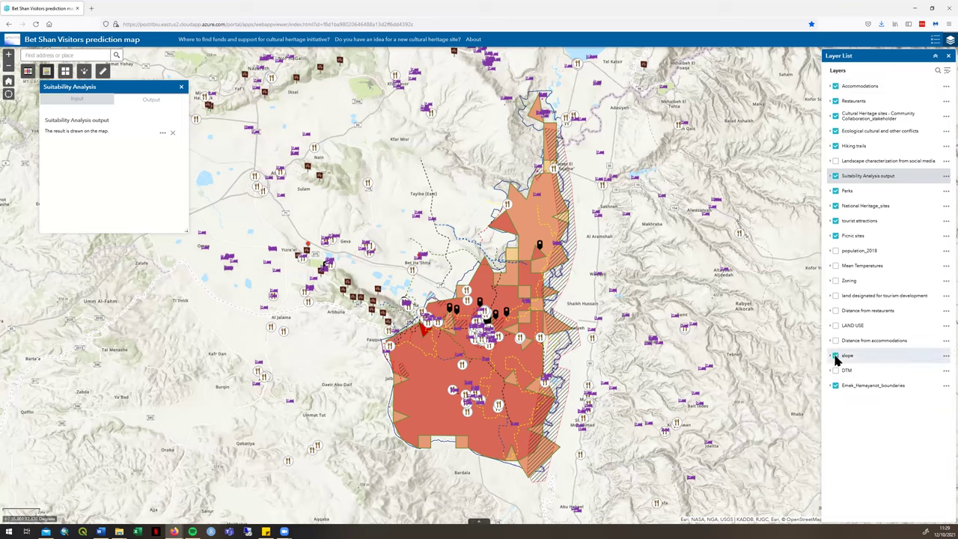
{"action": "left_click", "coordinate": [836, 175]}
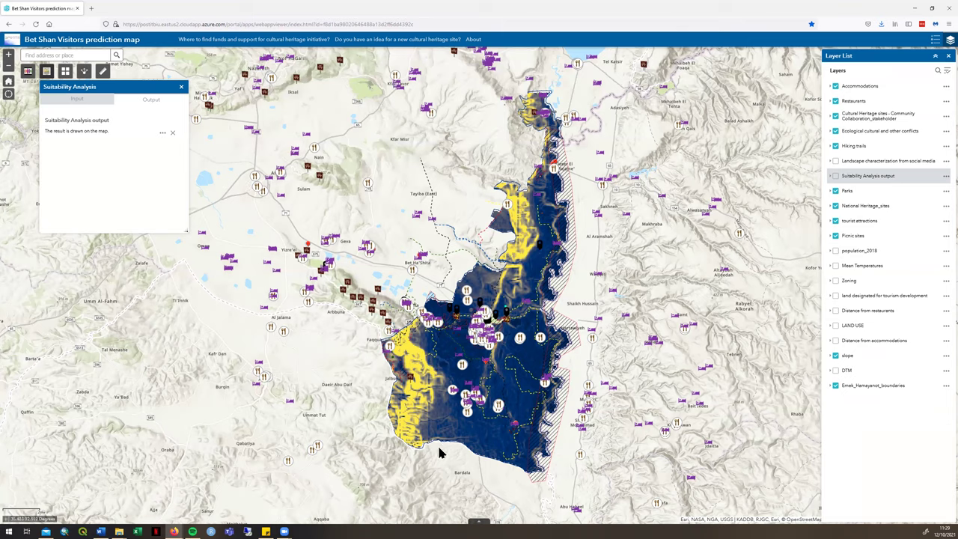
{"action": "left_click", "coordinate": [835, 176]}
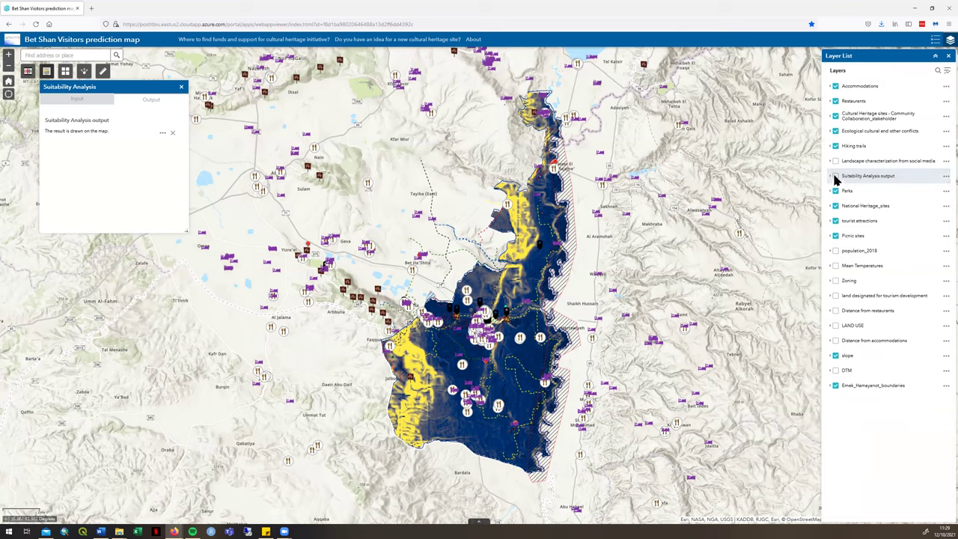
{"action": "left_click", "coordinate": [835, 356]}
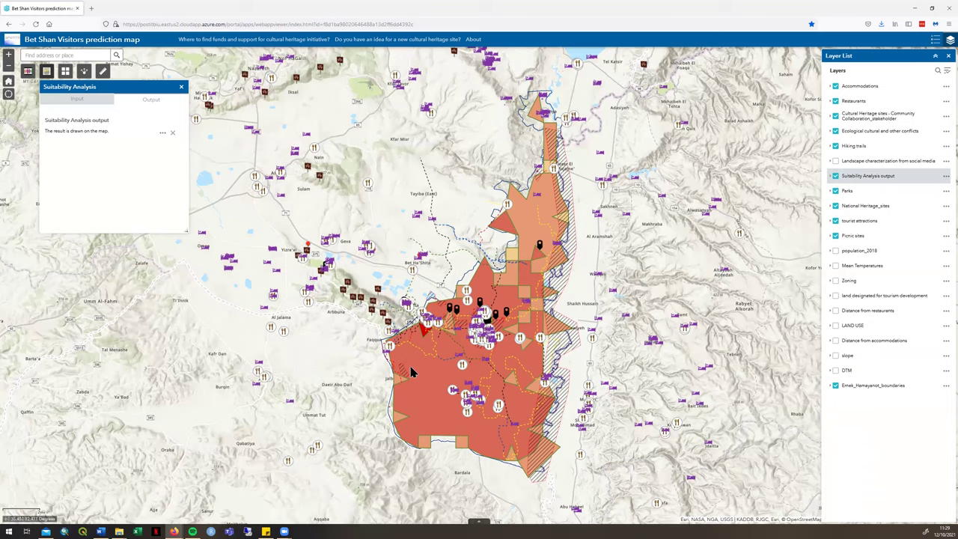
Zoom in near Faqqua and hide the Suitability Analysis output to see the sites.
{"action": "scroll", "coordinate": [406, 356], "scroll_direction": "up", "scroll_amount": 2}
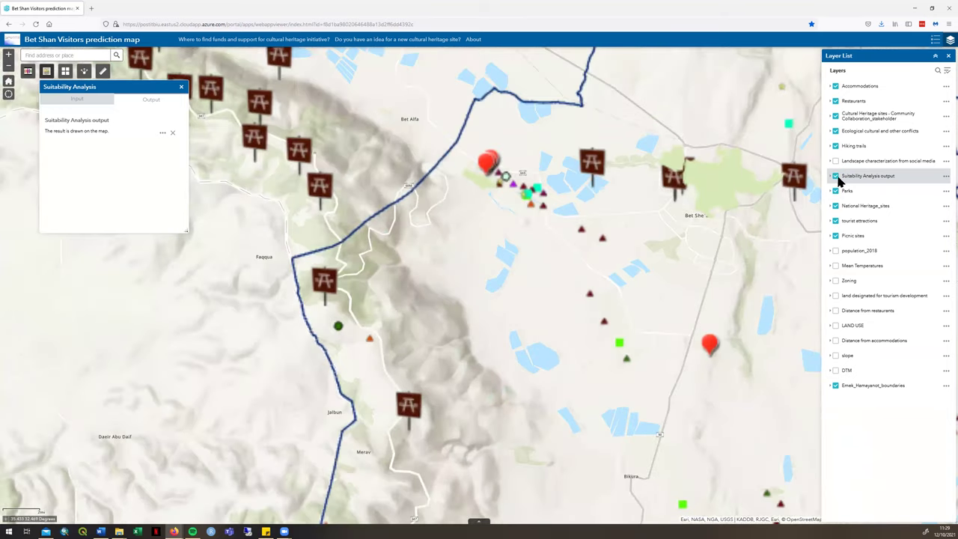
{"action": "left_click", "coordinate": [836, 176]}
{"action": "left_click", "coordinate": [836, 176]}
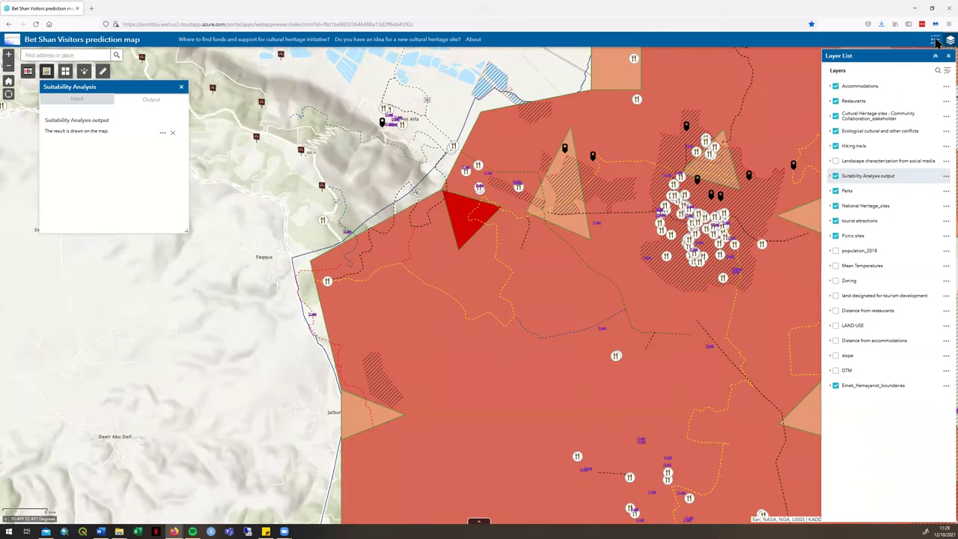